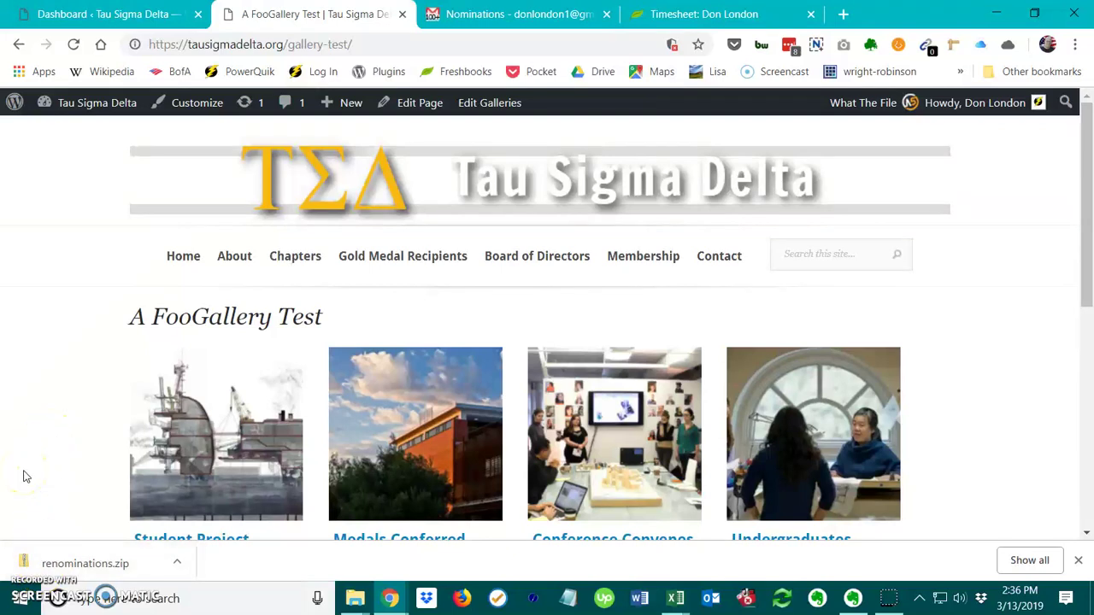
Look over the images, titles and captions on the published A FooGallery Test page.
{"action": "scroll", "coordinate": [24, 474], "scroll_direction": "down", "scroll_amount": 4}
{"action": "scroll", "coordinate": [690, 427], "scroll_direction": "up", "scroll_amount": 1}
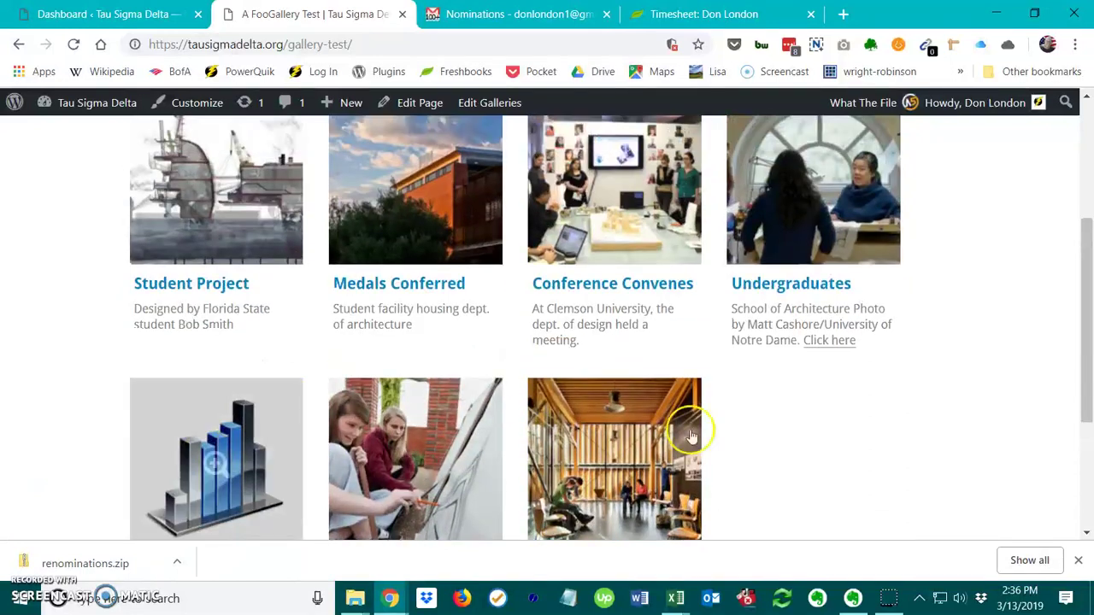
{"action": "scroll", "coordinate": [68, 379], "scroll_direction": "down", "scroll_amount": 2}
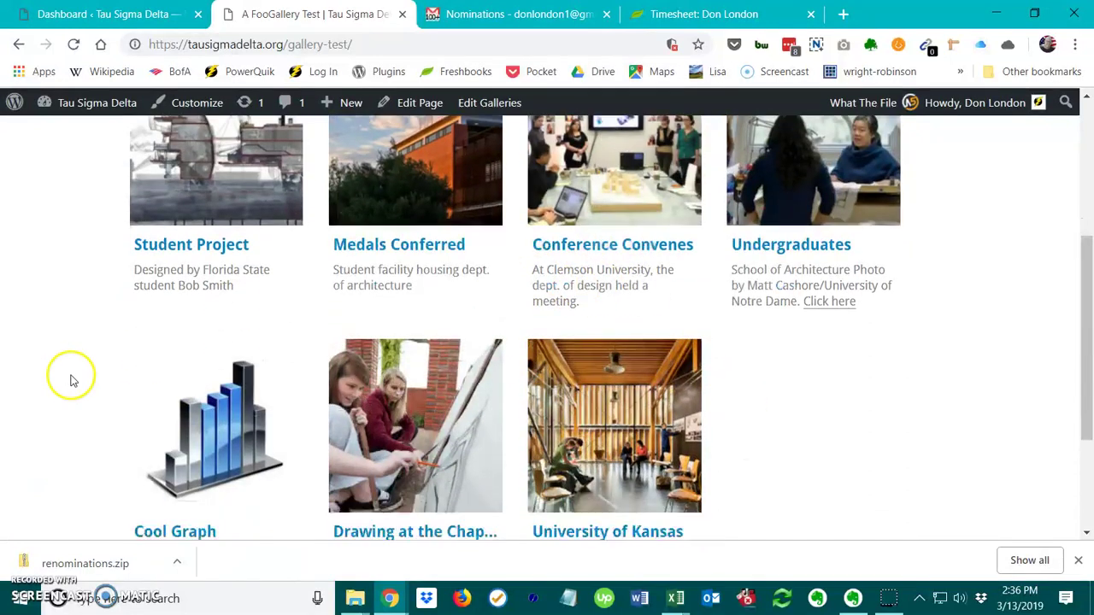
{"action": "scroll", "coordinate": [67, 378], "scroll_direction": "up", "scroll_amount": 5}
Switch to the site's admin dashboard and open the Chapter News and Events gallery in FooGallery for editing.
{"action": "key", "text": "ctrl+Page_Up"}
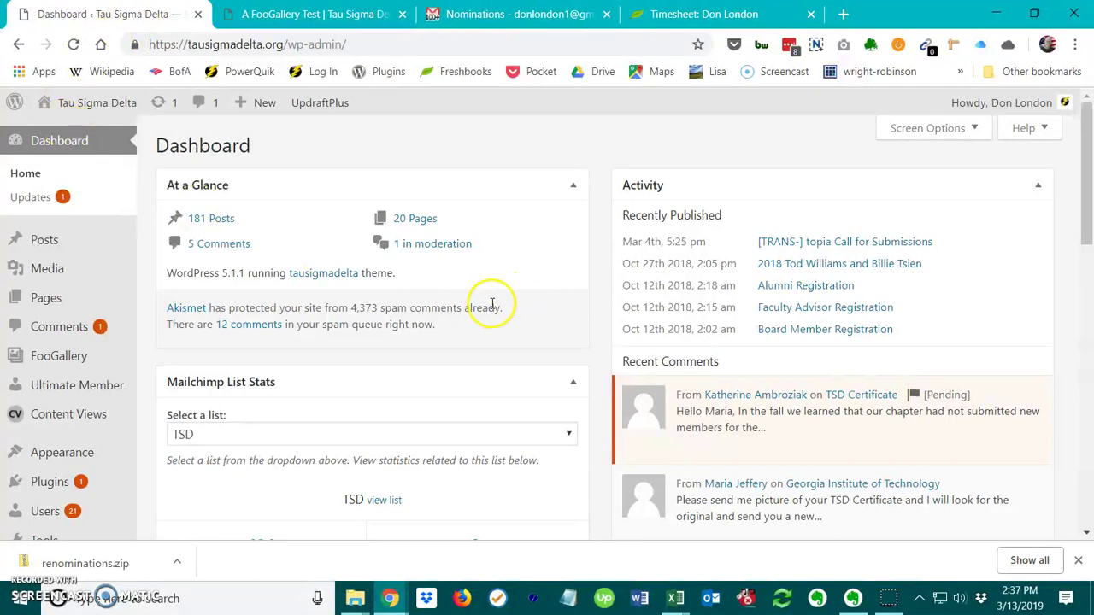
{"action": "mouse_move", "coordinate": [68, 363]}
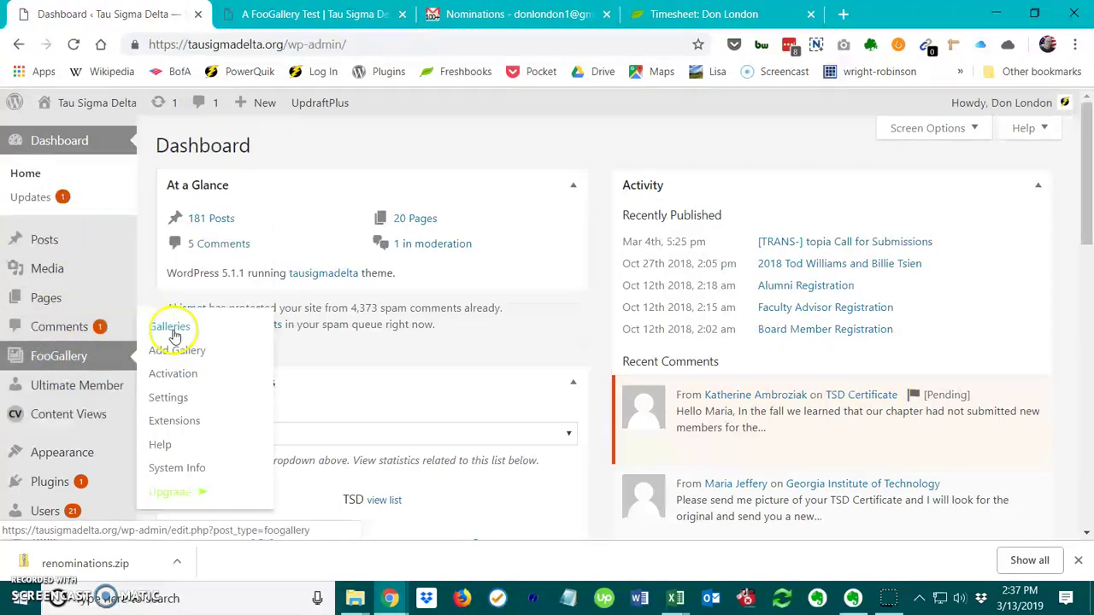
{"action": "left_click", "coordinate": [174, 333]}
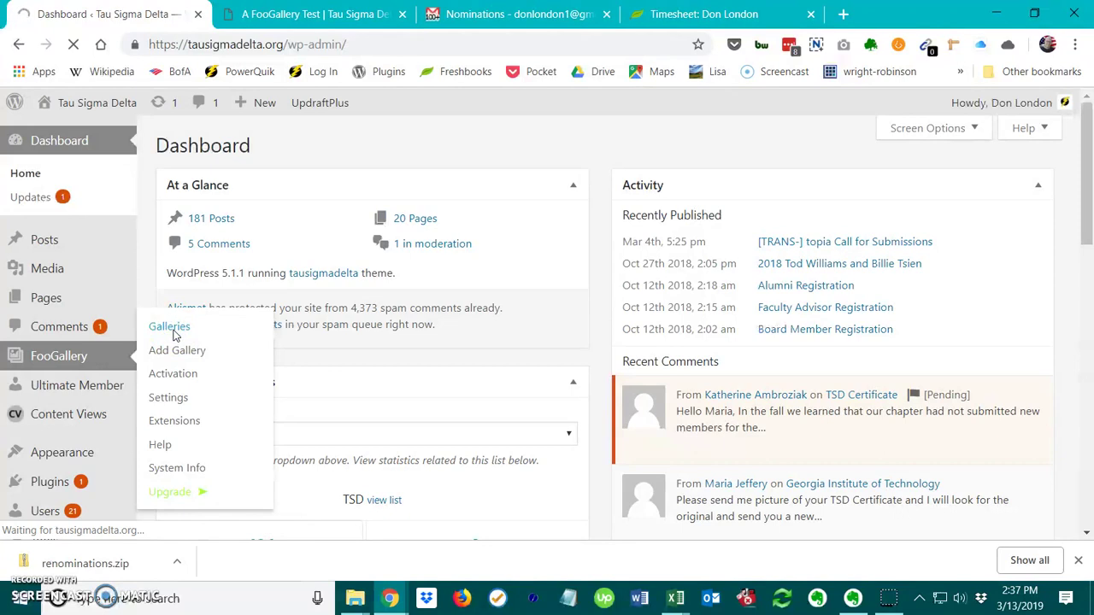
{"action": "mouse_move", "coordinate": [349, 288]}
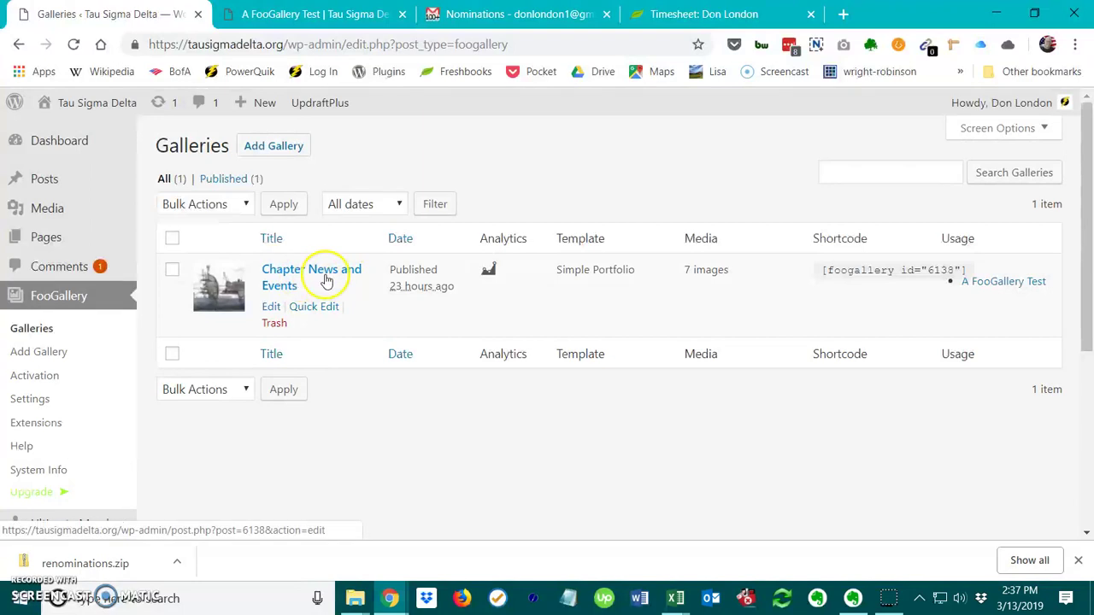
{"action": "left_click", "coordinate": [324, 279]}
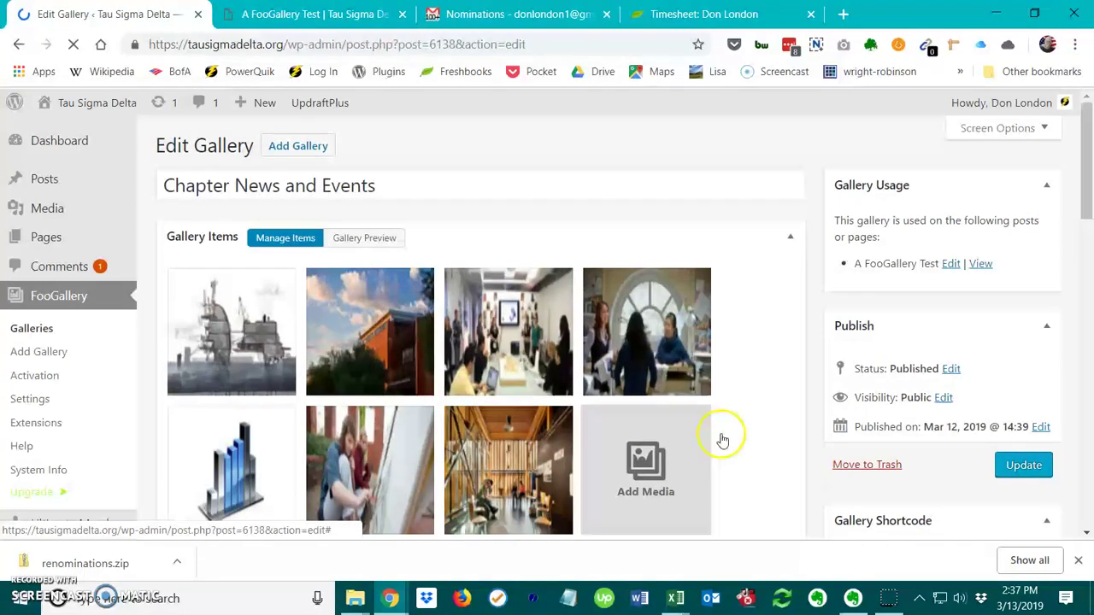
Compare the gallery items in the editor with the images on the published A FooGallery Test page, and return to the editor.
{"action": "scroll", "coordinate": [720, 439], "scroll_direction": "down", "scroll_amount": 3}
{"action": "scroll", "coordinate": [721, 461], "scroll_direction": "up", "scroll_amount": 3}
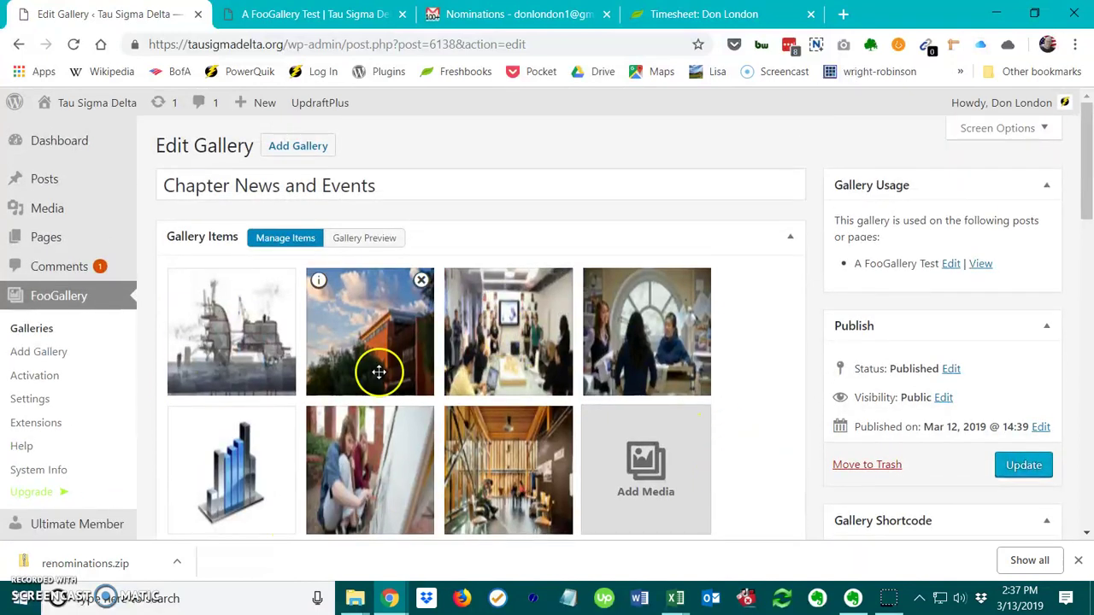
{"action": "left_click", "coordinate": [316, 14]}
{"action": "scroll", "coordinate": [28, 387], "scroll_direction": "down", "scroll_amount": 5}
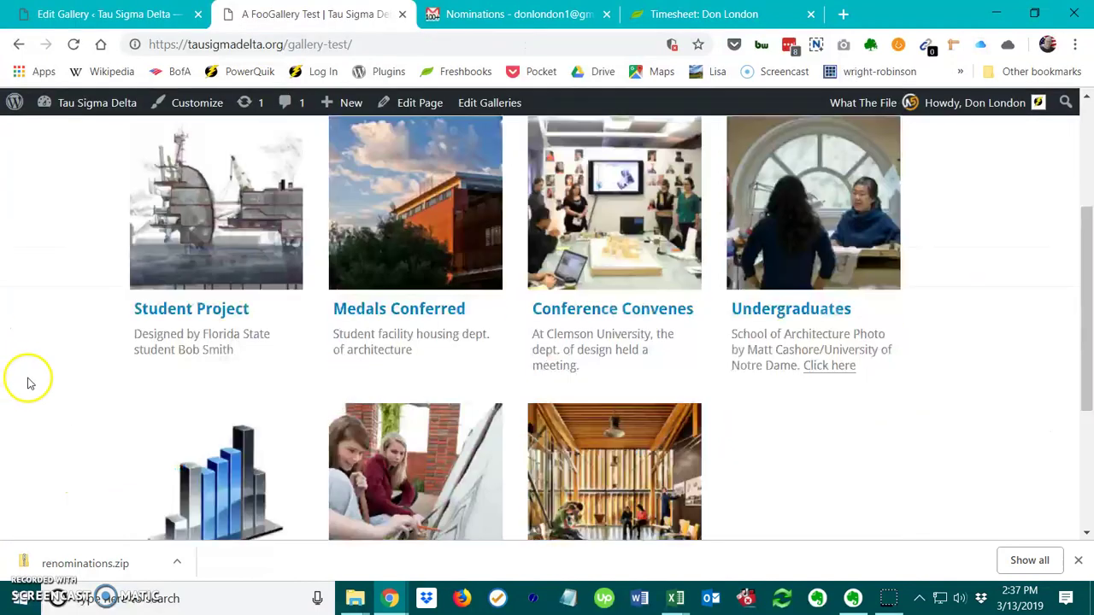
{"action": "scroll", "coordinate": [28, 387], "scroll_direction": "up", "scroll_amount": 3}
{"action": "scroll", "coordinate": [28, 387], "scroll_direction": "down", "scroll_amount": 1}
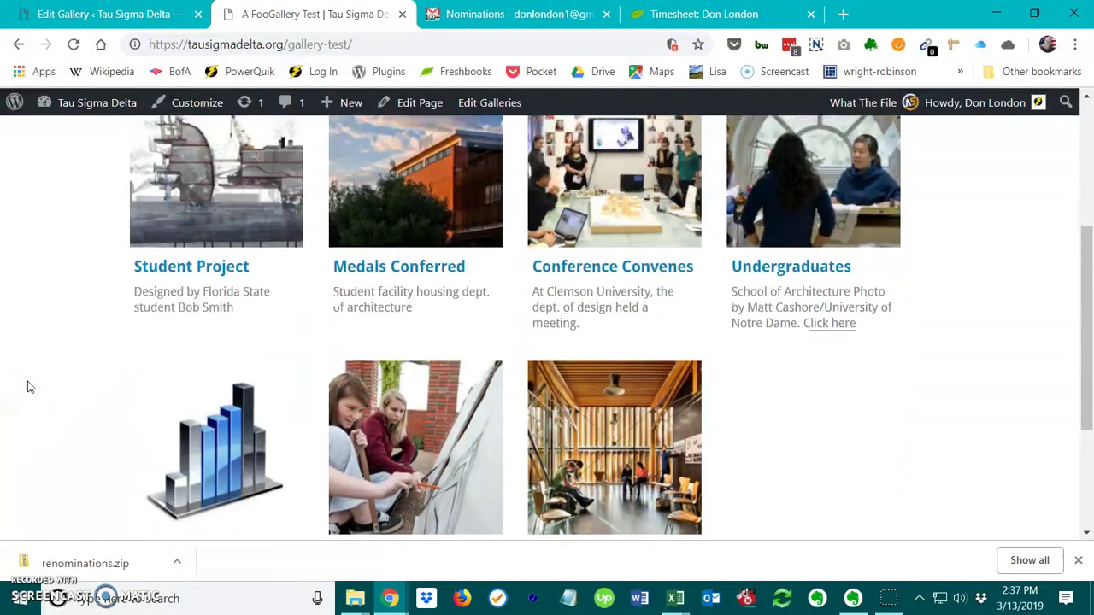
{"action": "scroll", "coordinate": [29, 385], "scroll_direction": "up", "scroll_amount": 3}
{"action": "scroll", "coordinate": [68, 383], "scroll_direction": "down", "scroll_amount": 2}
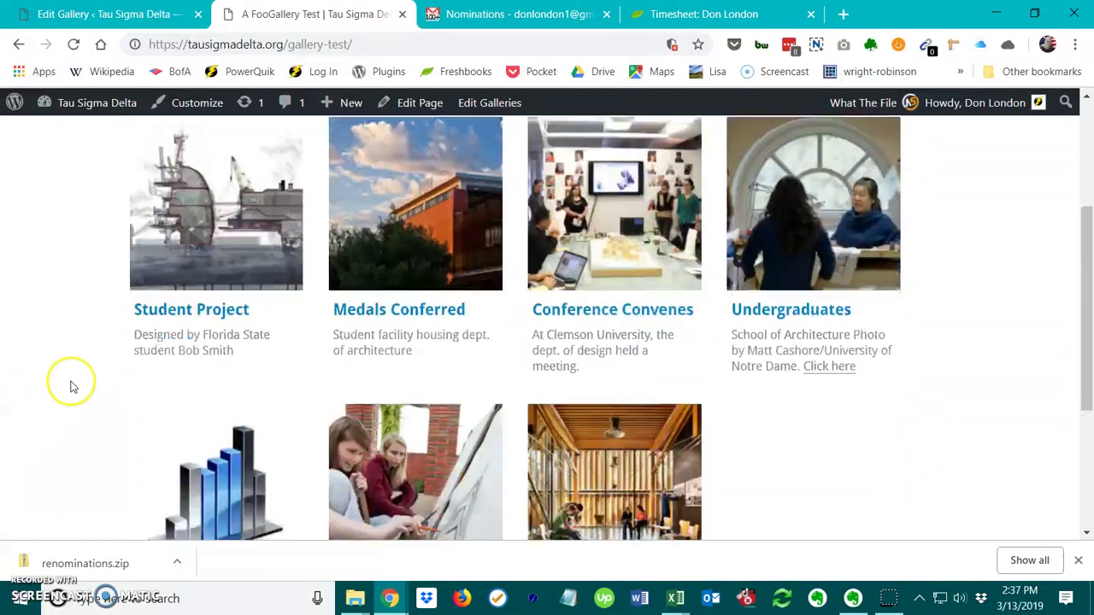
{"action": "scroll", "coordinate": [69, 376], "scroll_direction": "up", "scroll_amount": 3}
{"action": "left_click", "coordinate": [86, 13]}
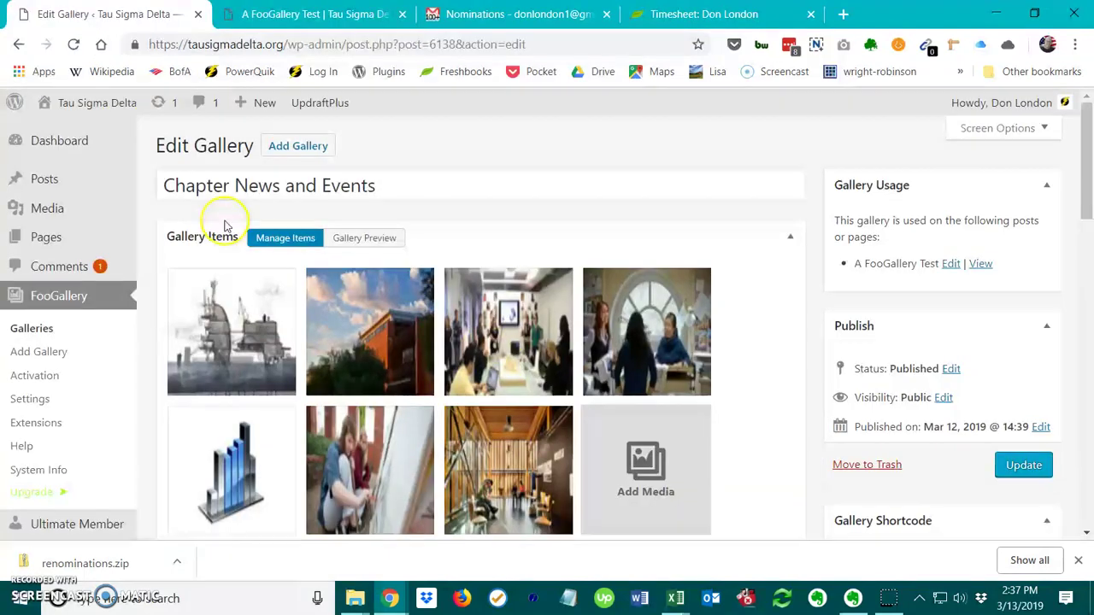
Look through the gallery's Simple Portfolio settings and custom CSS, collapsing the Gallery Settings section.
{"action": "scroll", "coordinate": [723, 389], "scroll_direction": "down", "scroll_amount": 3}
{"action": "scroll", "coordinate": [720, 398], "scroll_direction": "up", "scroll_amount": 1}
{"action": "scroll", "coordinate": [713, 398], "scroll_direction": "down", "scroll_amount": 2}
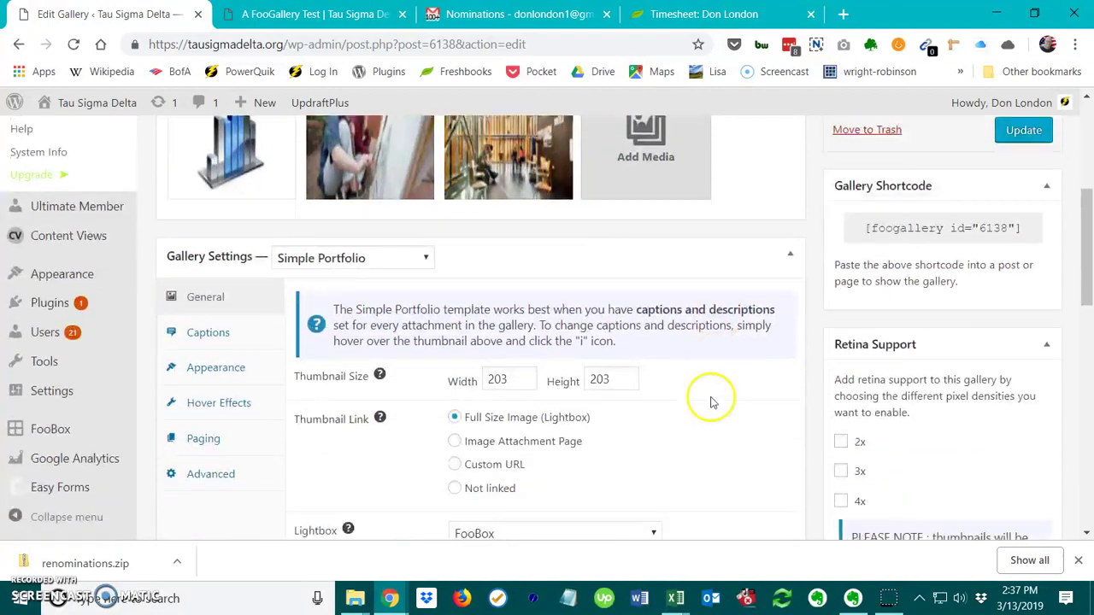
{"action": "scroll", "coordinate": [359, 427], "scroll_direction": "down", "scroll_amount": 5}
{"action": "scroll", "coordinate": [358, 469], "scroll_direction": "up", "scroll_amount": 3}
{"action": "scroll", "coordinate": [376, 418], "scroll_direction": "up", "scroll_amount": 5}
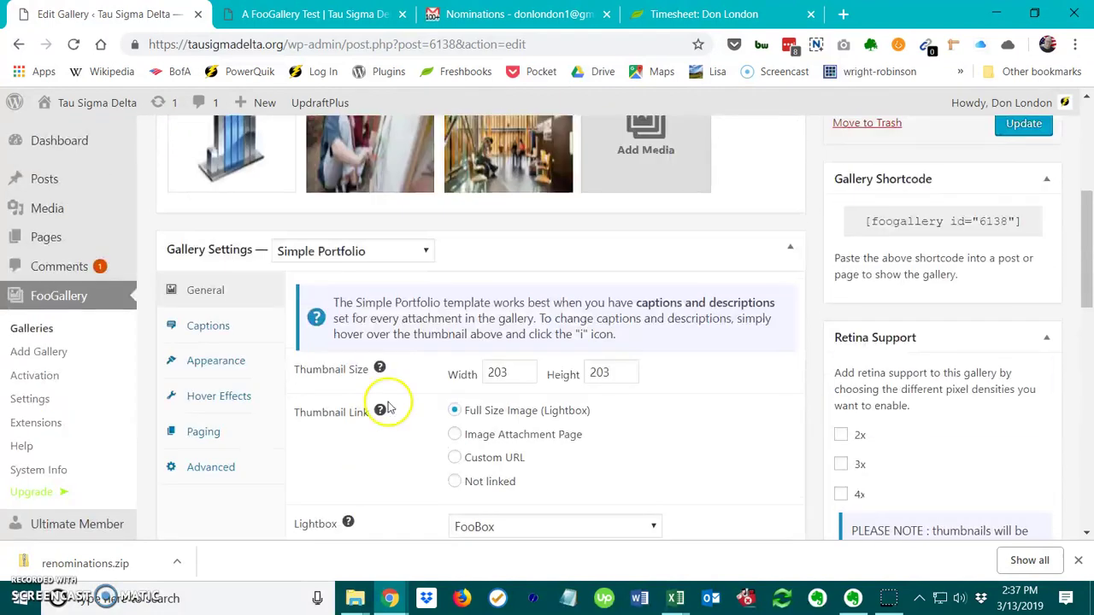
{"action": "scroll", "coordinate": [374, 410], "scroll_direction": "down", "scroll_amount": 2}
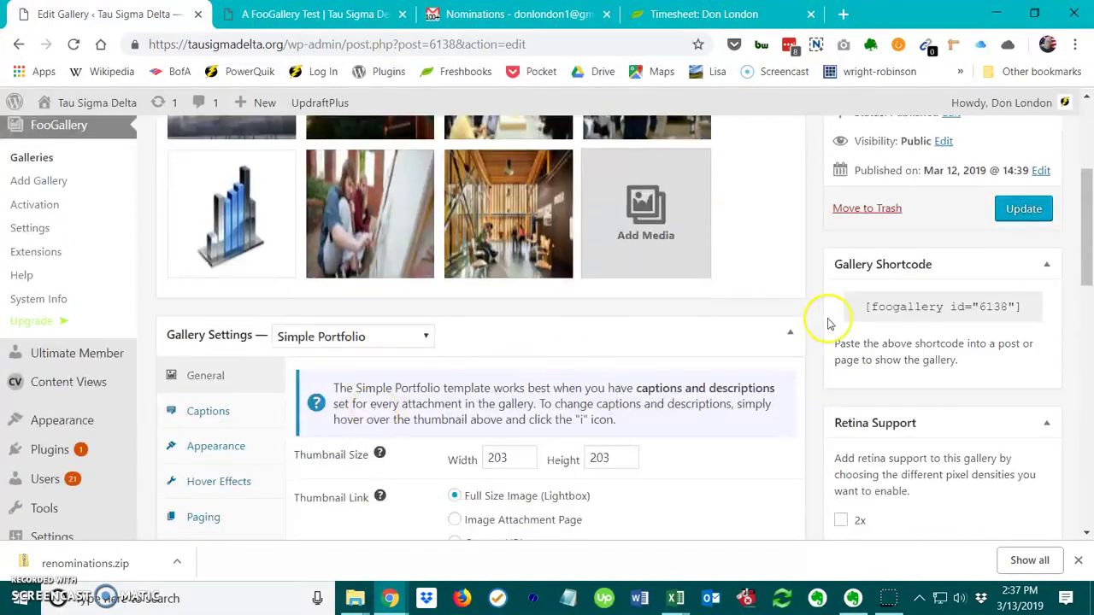
{"action": "left_click", "coordinate": [791, 335]}
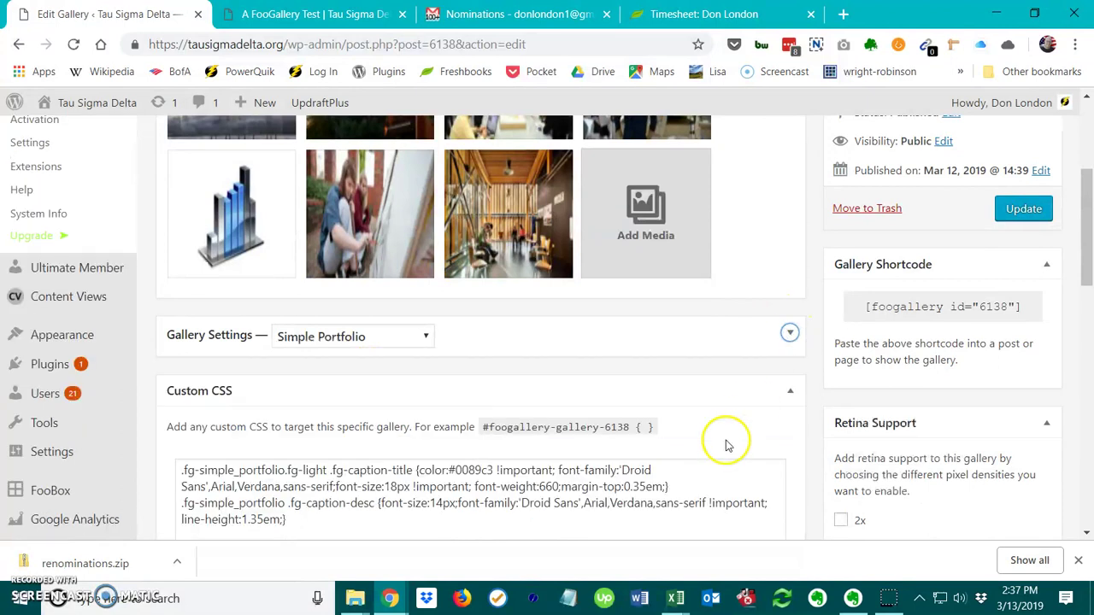
{"action": "scroll", "coordinate": [650, 453], "scroll_direction": "down", "scroll_amount": 2}
{"action": "scroll", "coordinate": [598, 414], "scroll_direction": "up", "scroll_amount": 5}
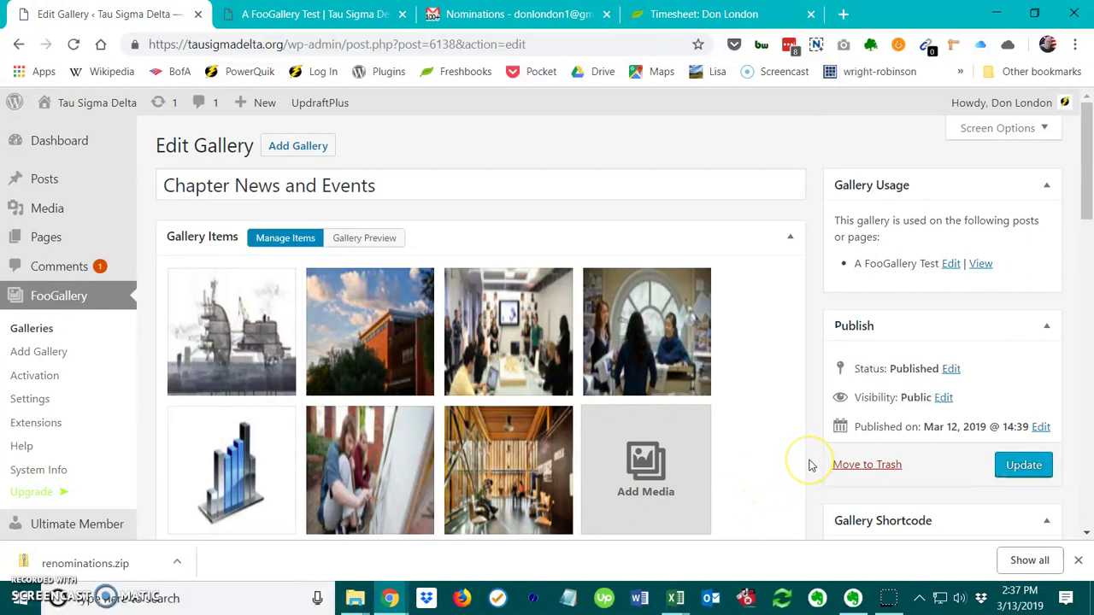
Start adding media to the gallery, browse the existing media library and switch to uploading files.
{"action": "left_click", "coordinate": [646, 469]}
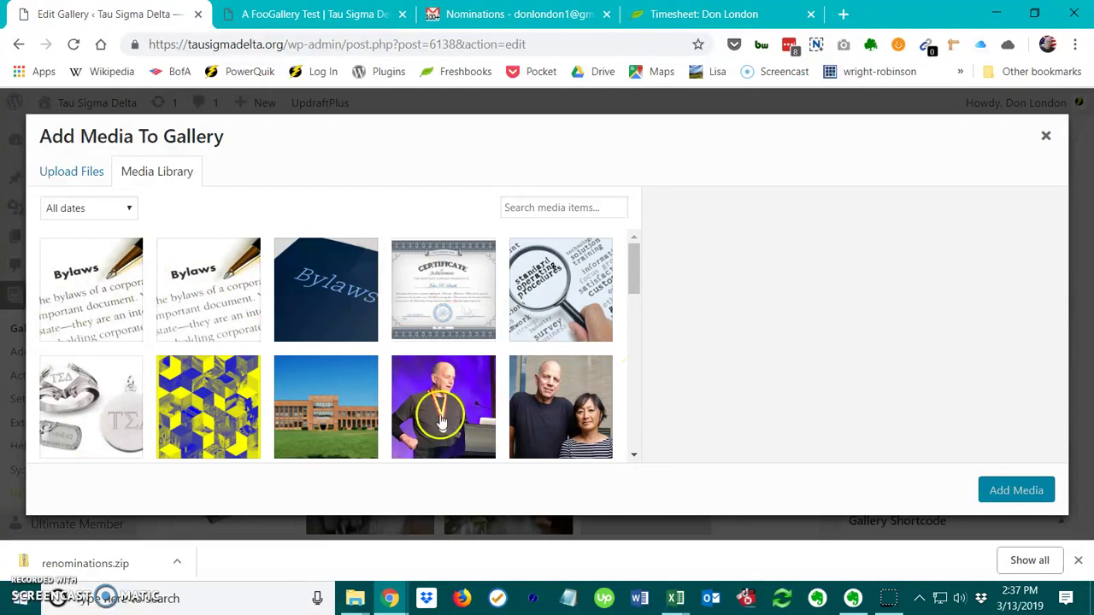
{"action": "scroll", "coordinate": [634, 417], "scroll_direction": "down", "scroll_amount": 5}
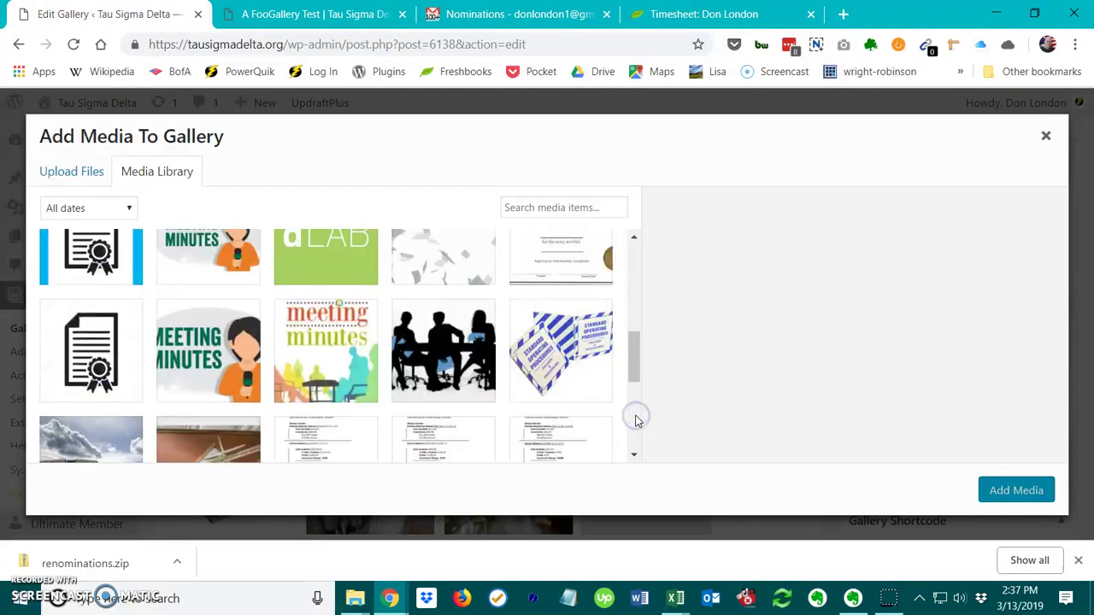
{"action": "scroll", "coordinate": [635, 417], "scroll_direction": "down", "scroll_amount": 3}
{"action": "left_click", "coordinate": [83, 170]}
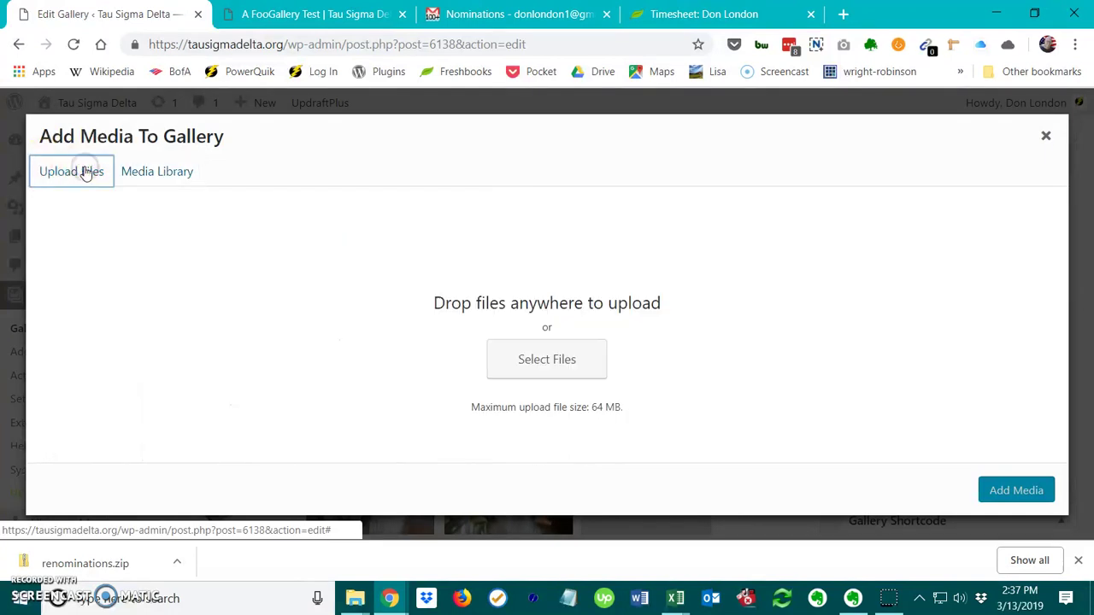
Upload YQgZIS1g_400x400 (1).jpg from the TSD > Images > BLogs folder, showing the files as large icons.
{"action": "left_click", "coordinate": [521, 359]}
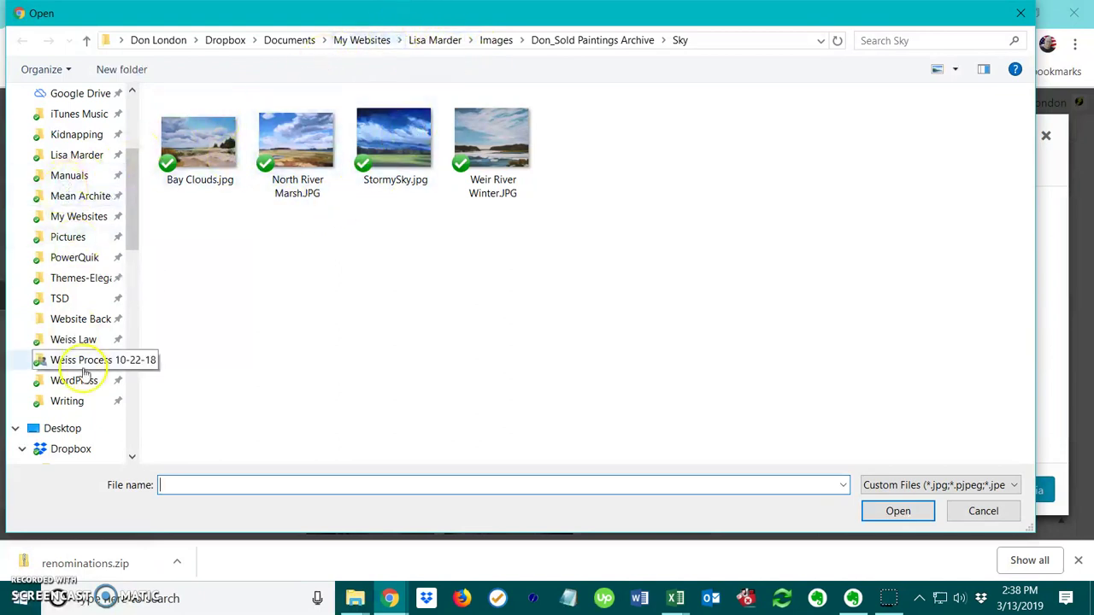
{"action": "left_click", "coordinate": [60, 299]}
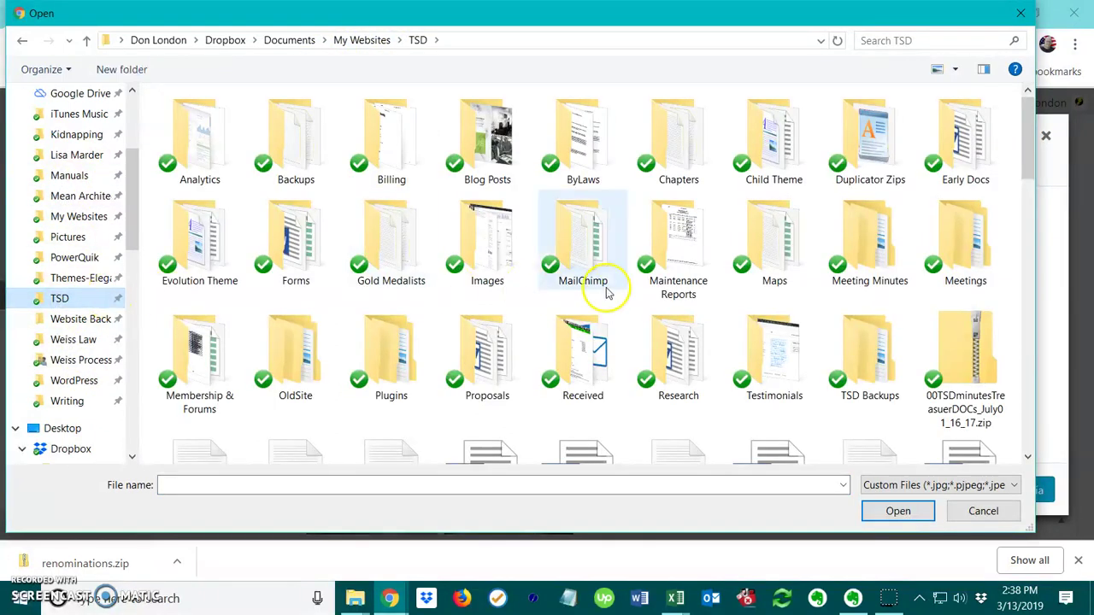
{"action": "double_click", "coordinate": [494, 261]}
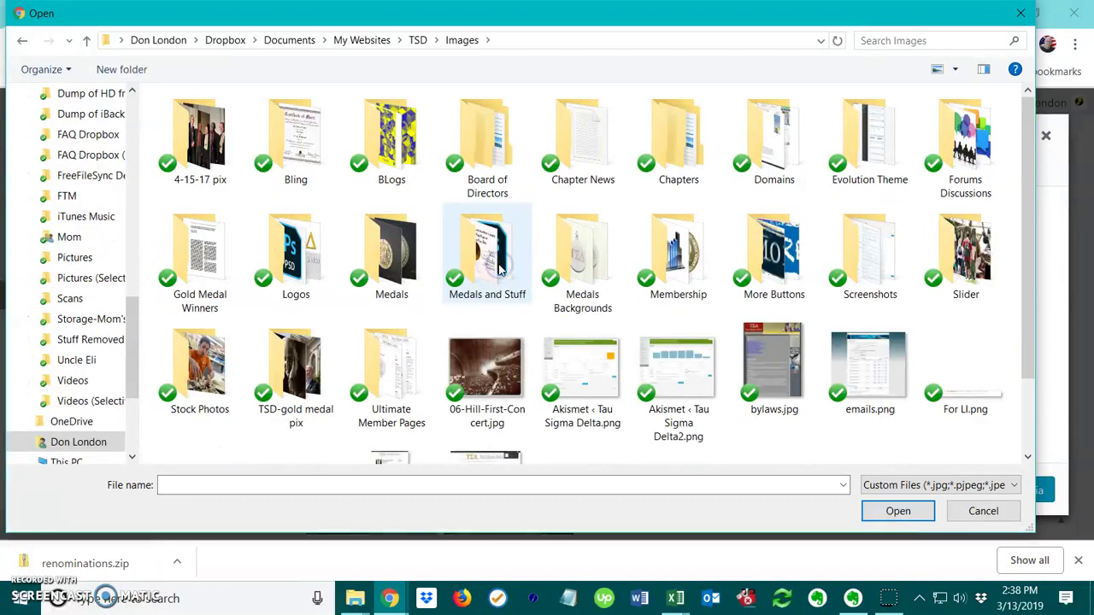
{"action": "double_click", "coordinate": [384, 135]}
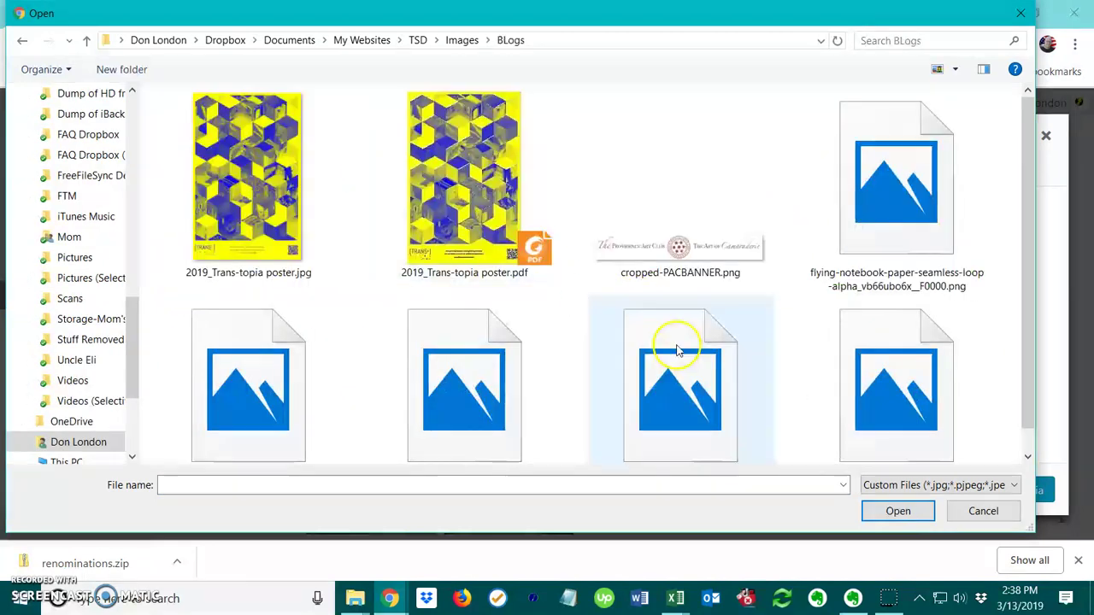
{"action": "left_click", "coordinate": [953, 70]}
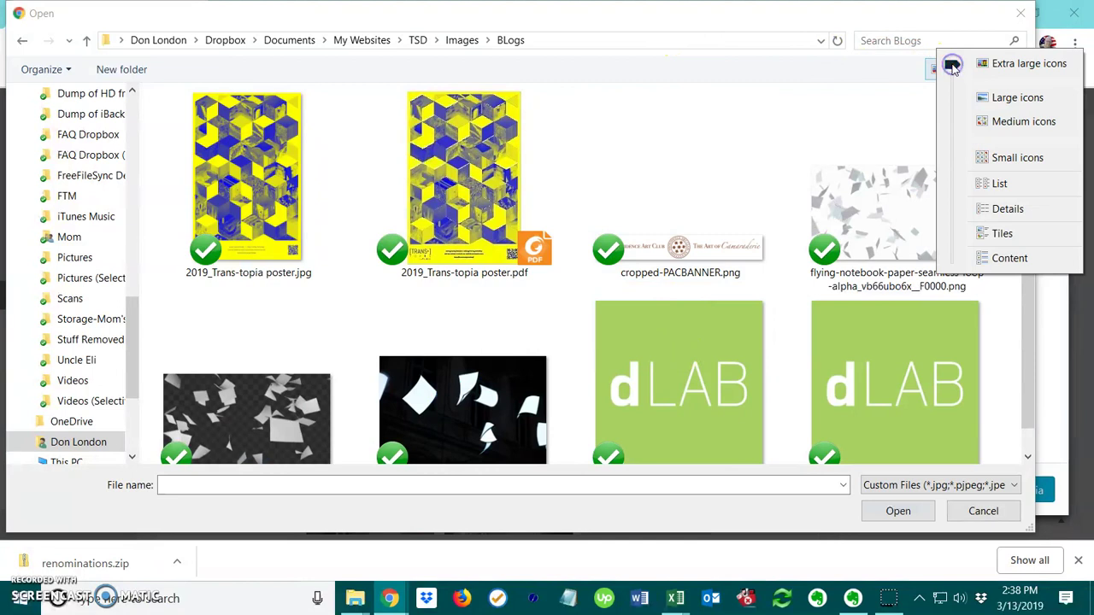
{"action": "left_click", "coordinate": [1021, 99]}
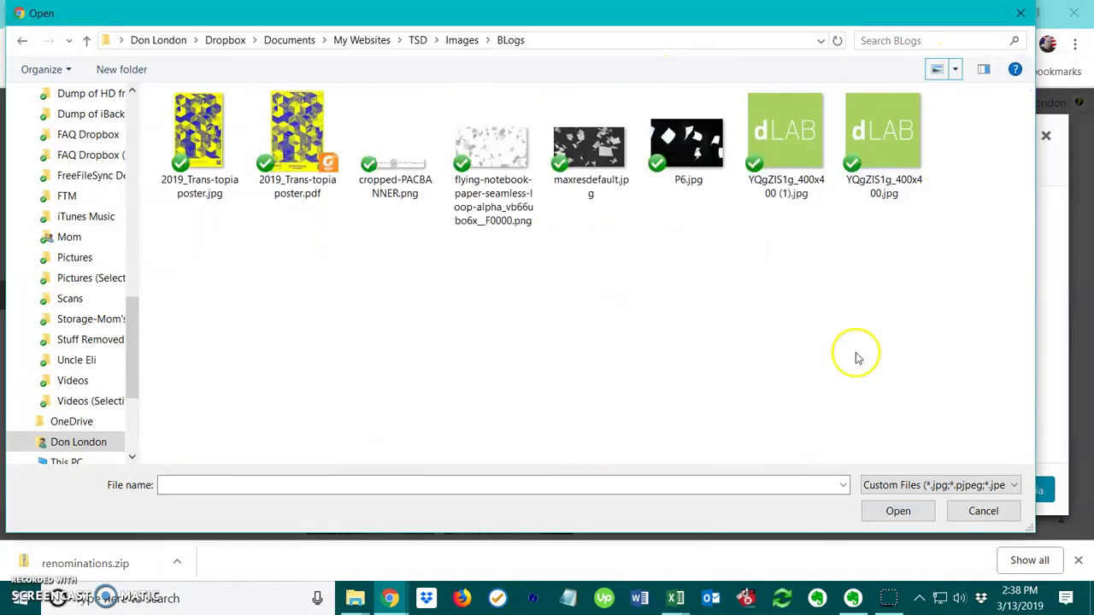
{"action": "left_click", "coordinate": [786, 128]}
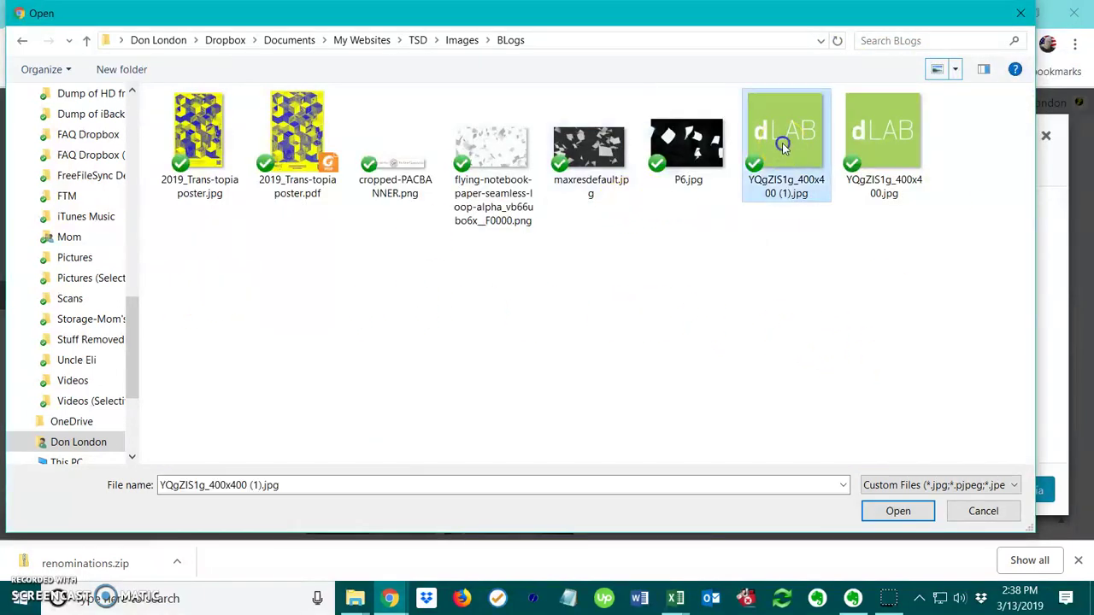
{"action": "left_click", "coordinate": [901, 512]}
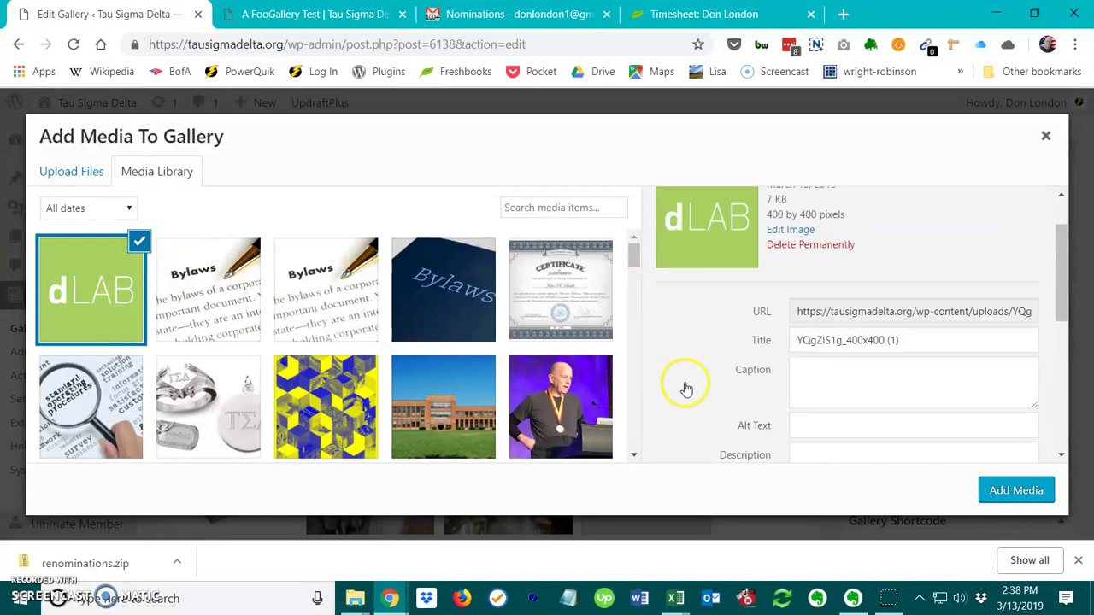
Set the uploaded dLAB image's title to "New Image" and its caption to "All about dLAB, the company.".
{"action": "scroll", "coordinate": [683, 385], "scroll_direction": "down", "scroll_amount": 1}
{"action": "left_click", "coordinate": [927, 312]}
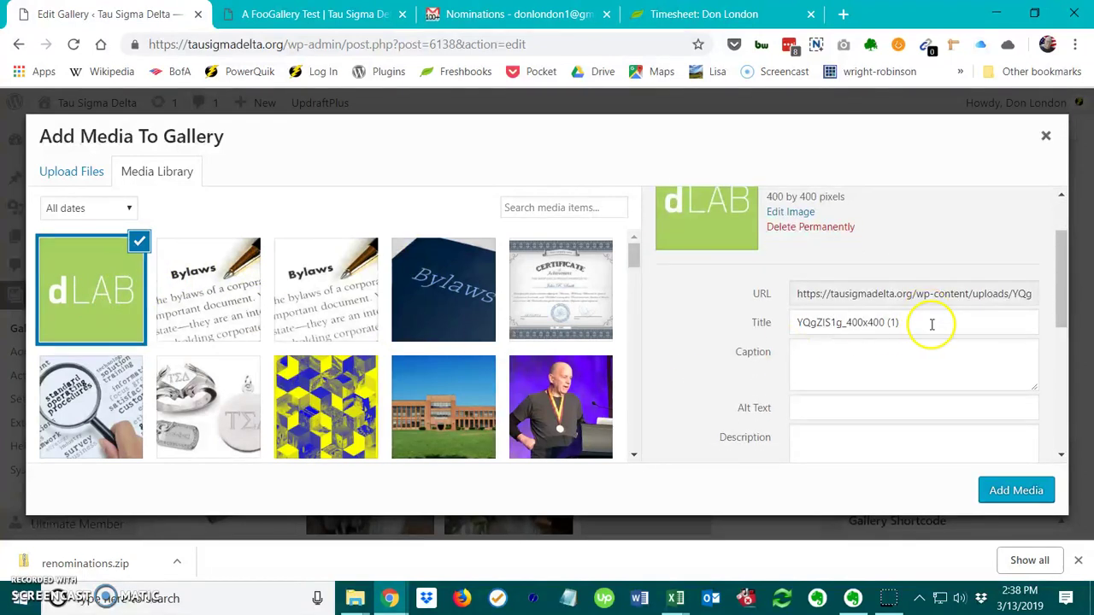
{"action": "left_click", "coordinate": [763, 323]}
{"action": "type", "text": "New Image"}
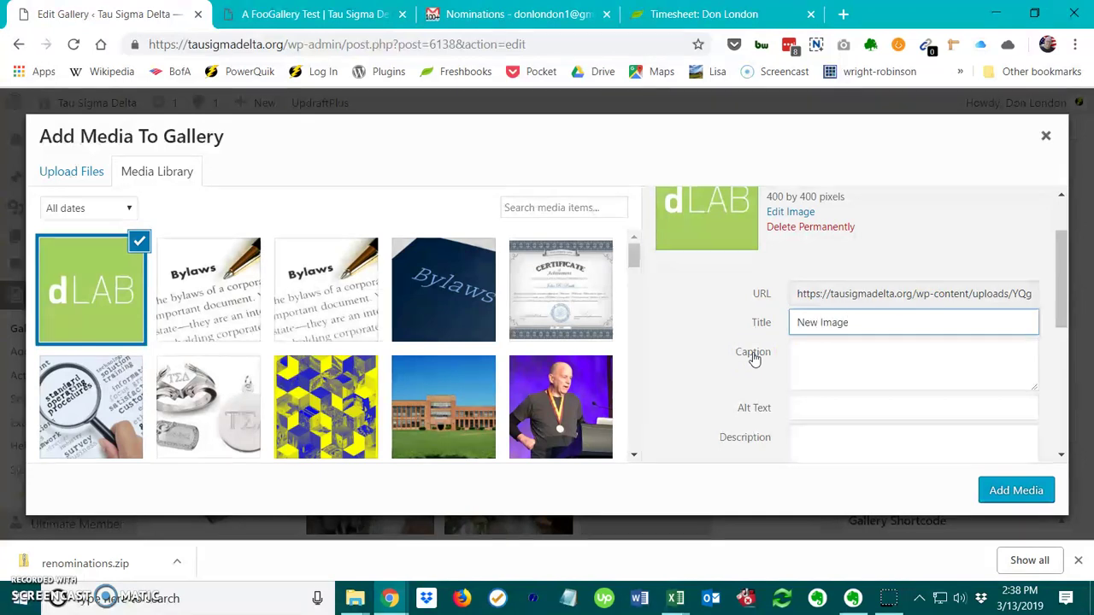
{"action": "left_click", "coordinate": [753, 359]}
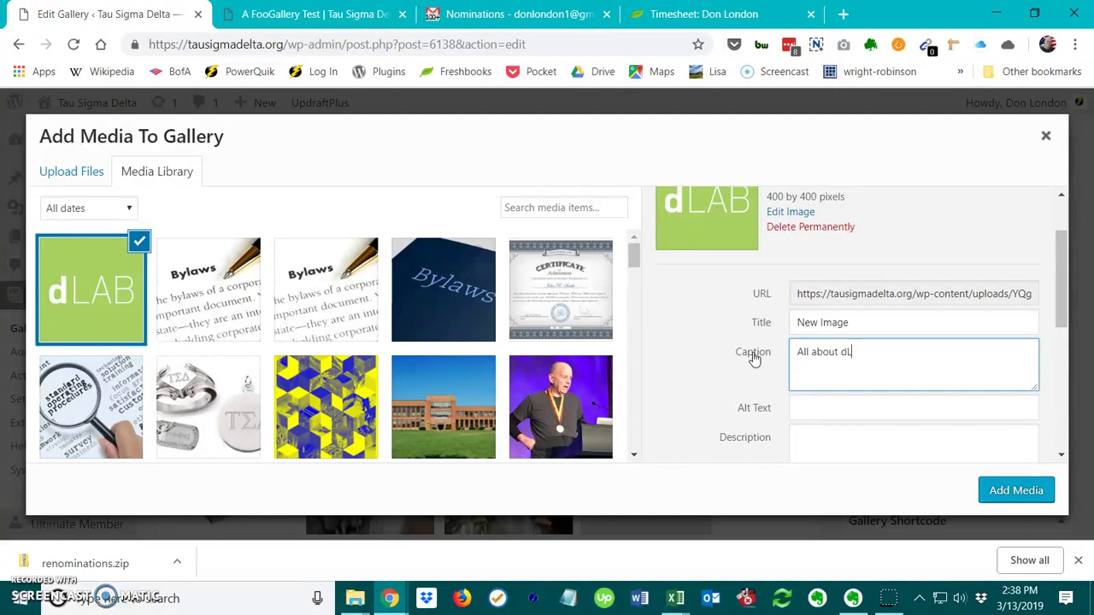
{"action": "type", "text": "All about dLAB, the company."}
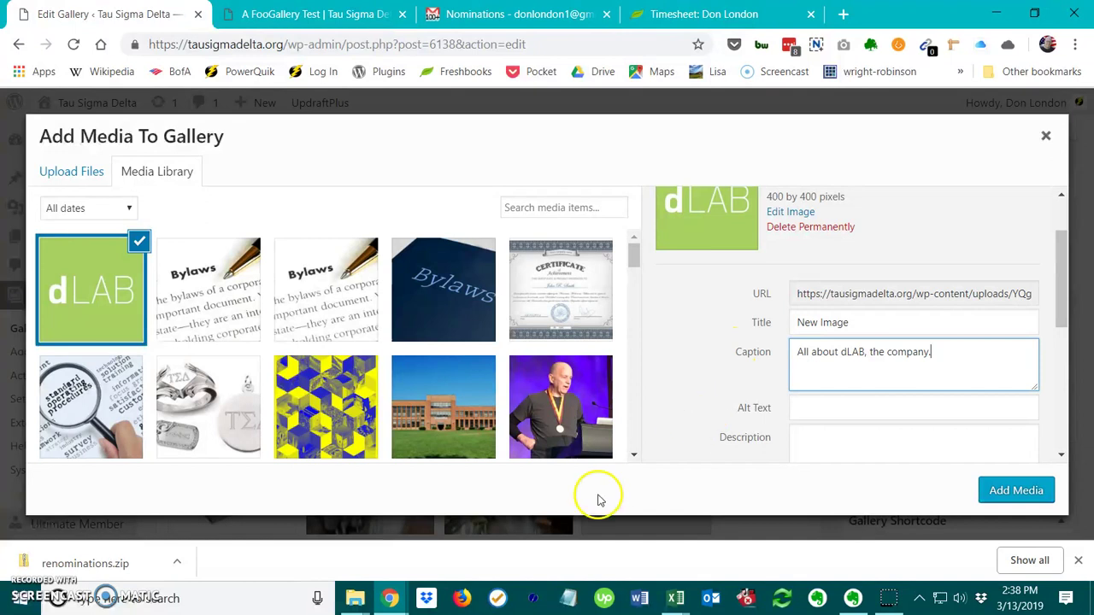
Add the dLAB image to the Chapter News and Events gallery and locate it among the gallery items.
{"action": "left_click", "coordinate": [985, 494]}
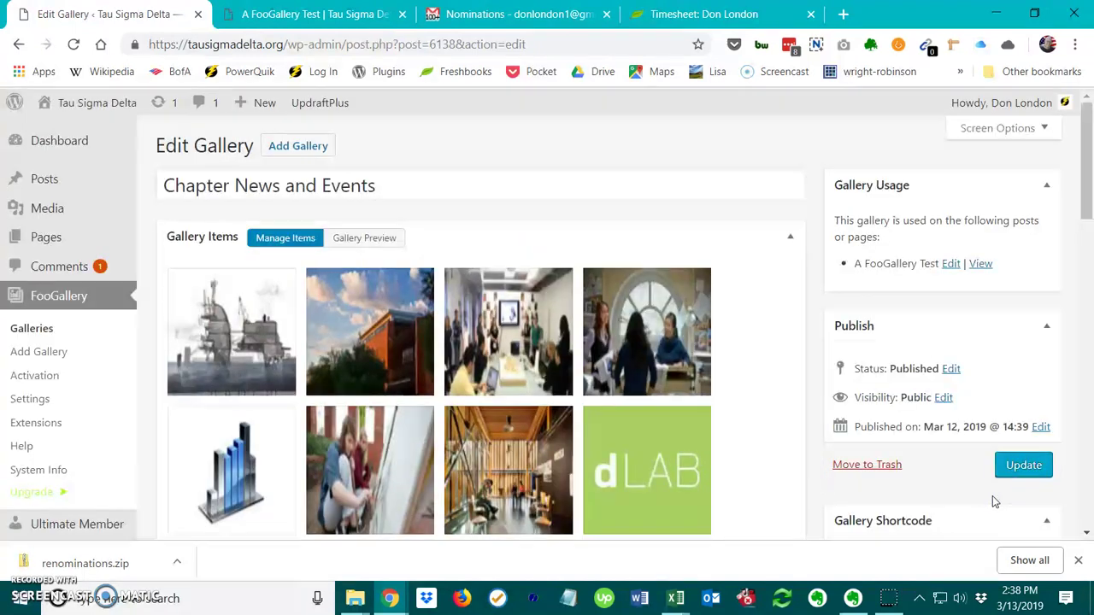
{"action": "scroll", "coordinate": [737, 447], "scroll_direction": "down", "scroll_amount": 1}
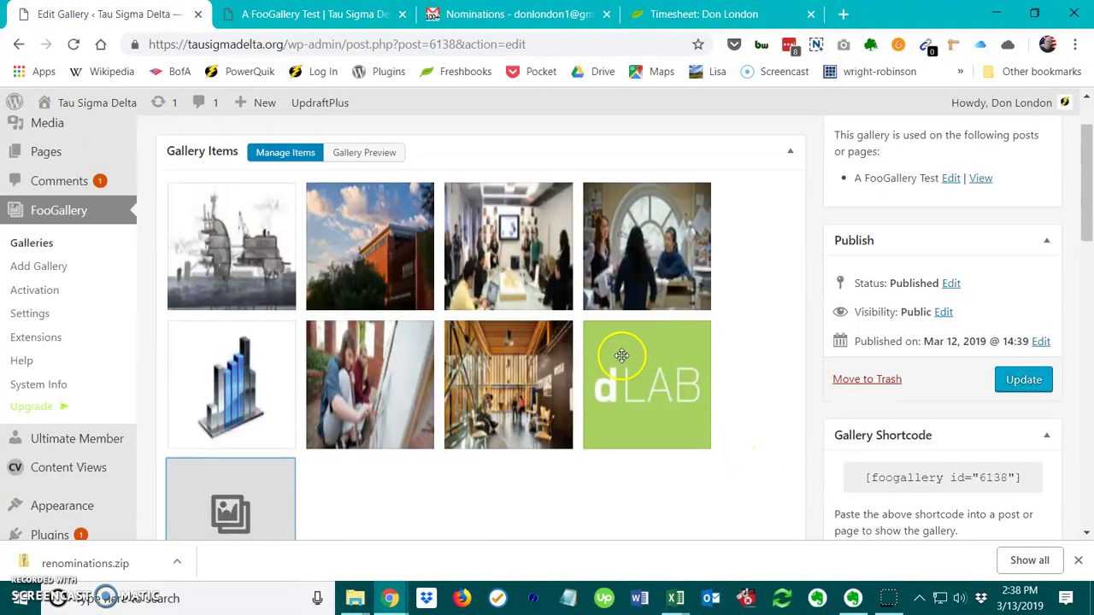
{"action": "mouse_move", "coordinate": [657, 397]}
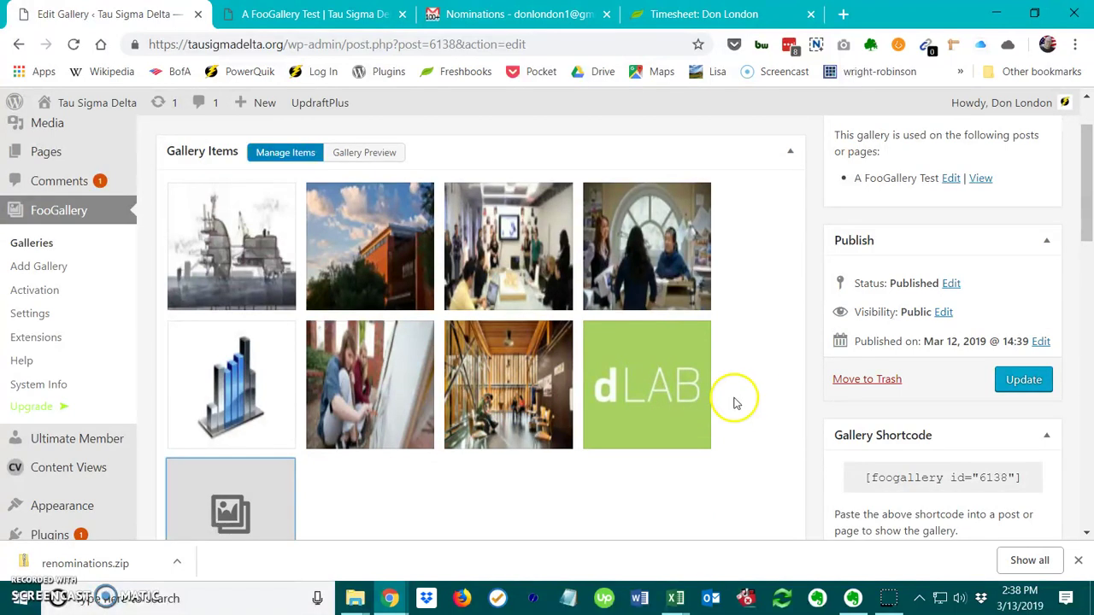
Move the dLAB image ahead of the wooden-interior image in the gallery items and save the gallery update.
{"action": "left_click_drag", "start_coordinate": [649, 400], "coordinate": [318, 376]}
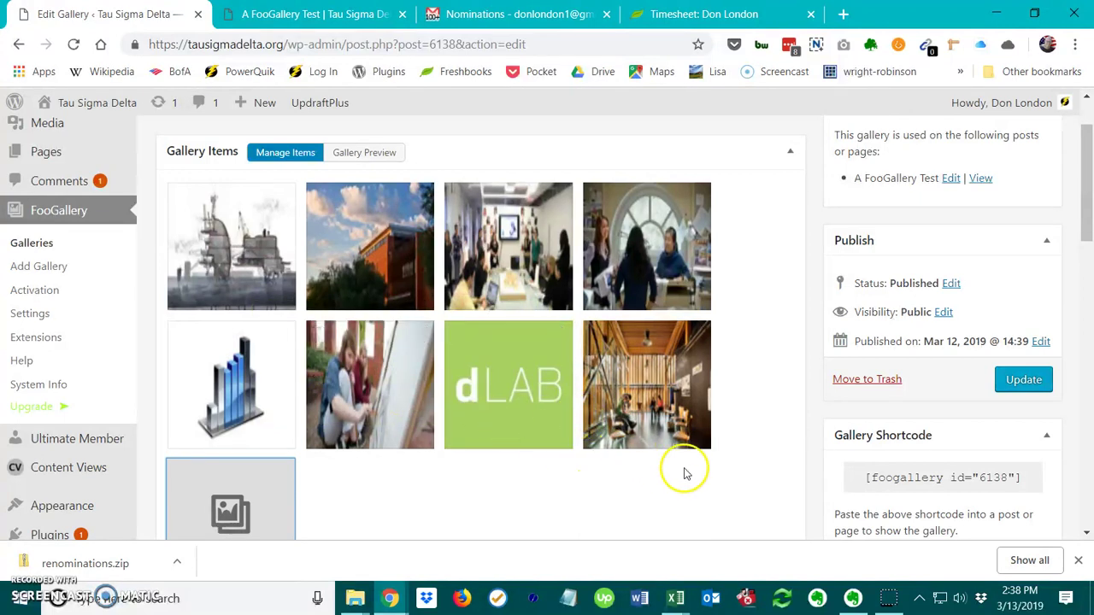
{"action": "left_click", "coordinate": [1011, 385]}
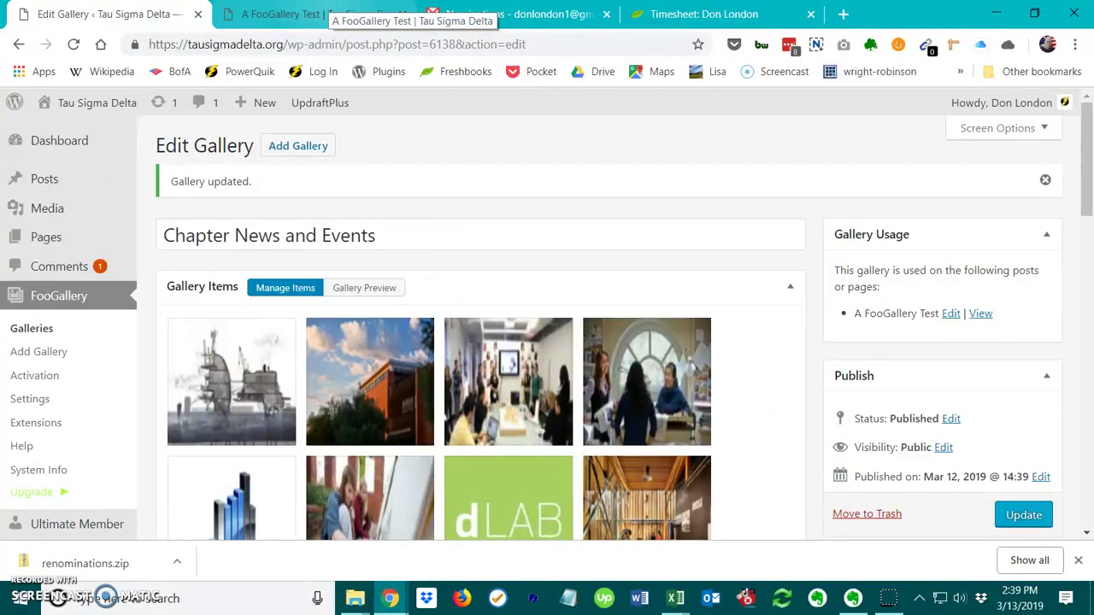
Reload the live A FooGallery Test page and examine the dLAB image's placement, title and caption among the gallery images.
{"action": "left_click", "coordinate": [325, 14]}
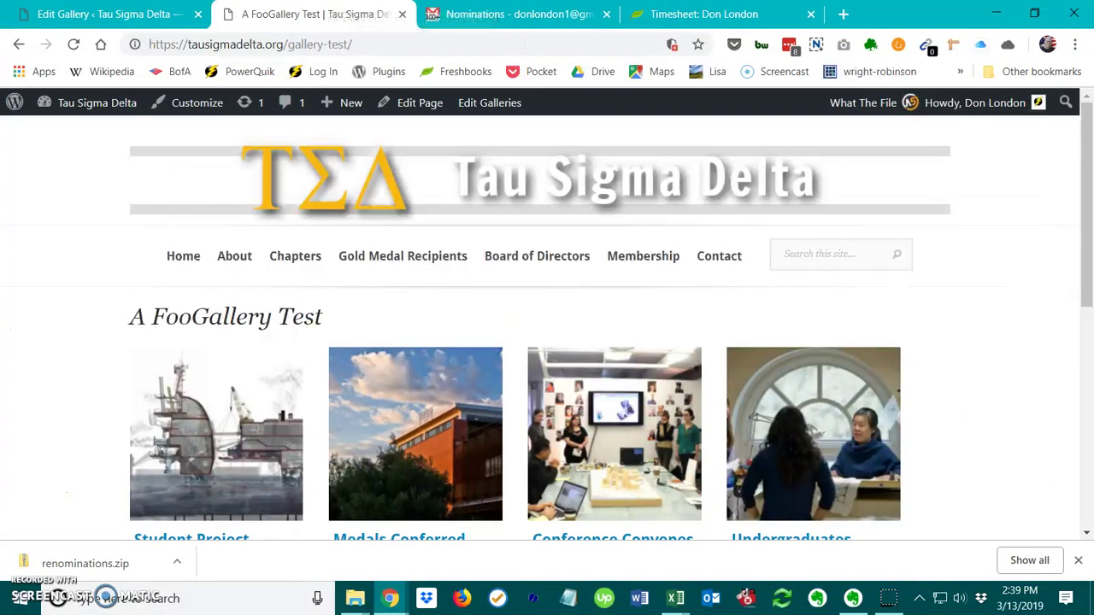
{"action": "left_click", "coordinate": [73, 44]}
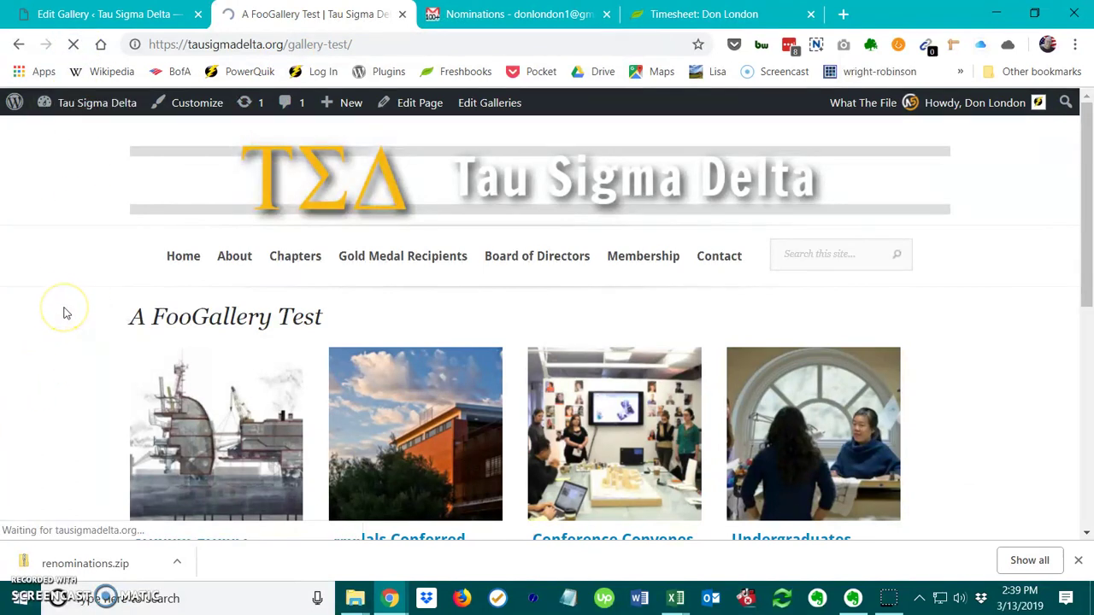
{"action": "scroll", "coordinate": [63, 313], "scroll_direction": "down", "scroll_amount": 4}
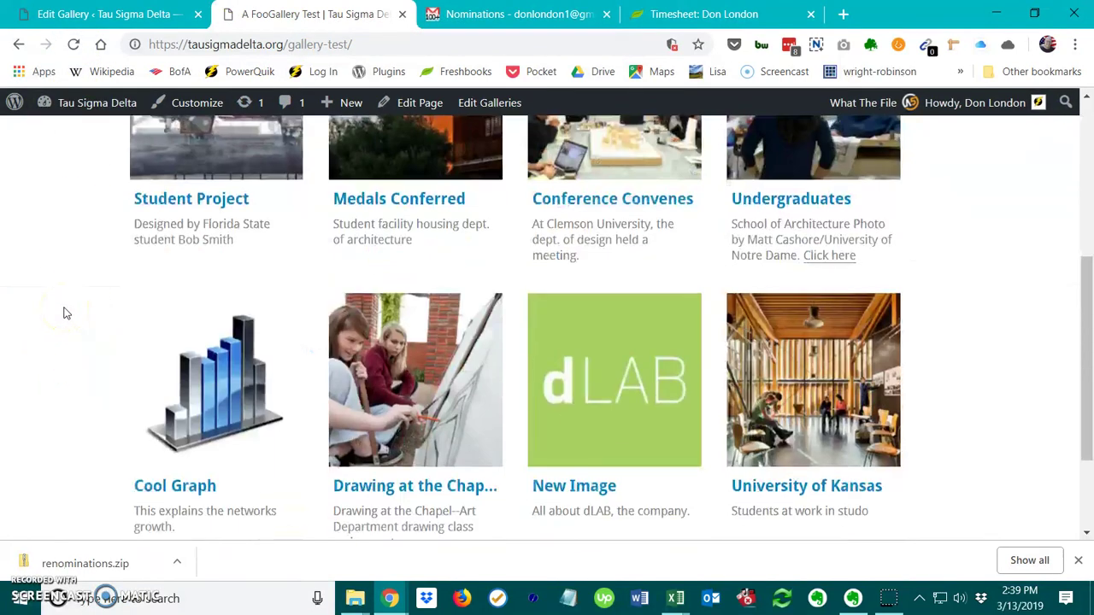
{"action": "scroll", "coordinate": [63, 312], "scroll_direction": "down", "scroll_amount": 1}
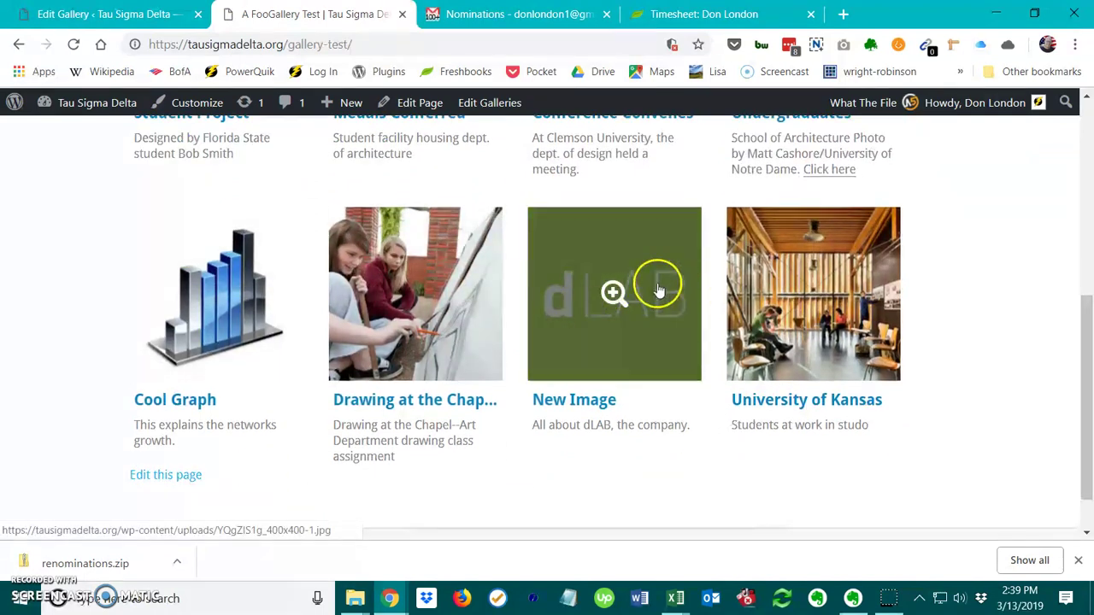
{"action": "scroll", "coordinate": [1008, 398], "scroll_direction": "up", "scroll_amount": 5}
{"action": "scroll", "coordinate": [995, 394], "scroll_direction": "down", "scroll_amount": 1}
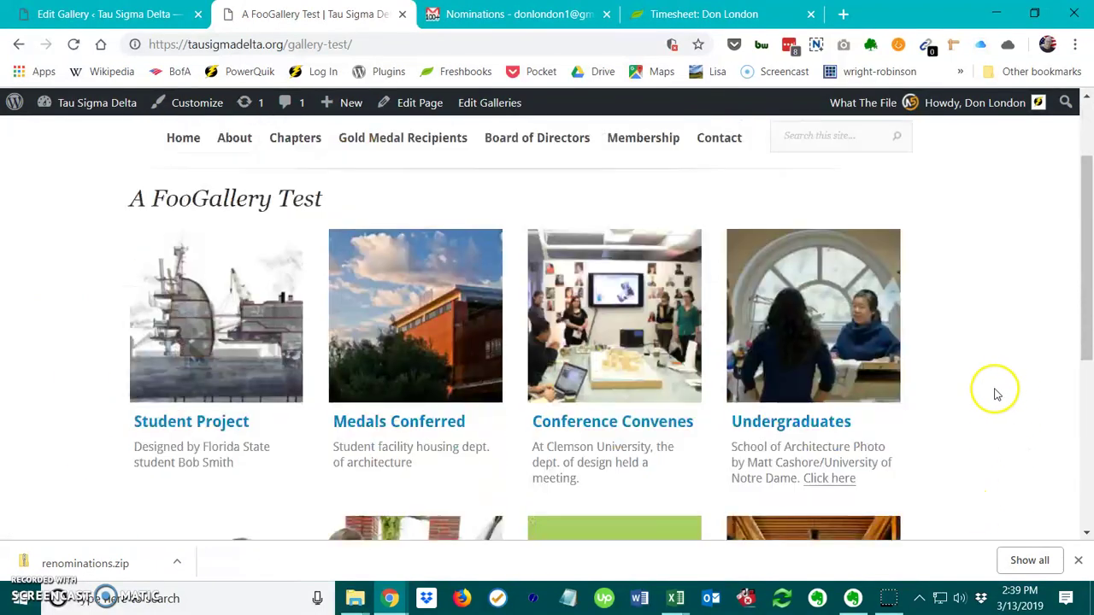
{"action": "scroll", "coordinate": [996, 391], "scroll_direction": "down", "scroll_amount": 2}
{"action": "scroll", "coordinate": [993, 391], "scroll_direction": "up", "scroll_amount": 1}
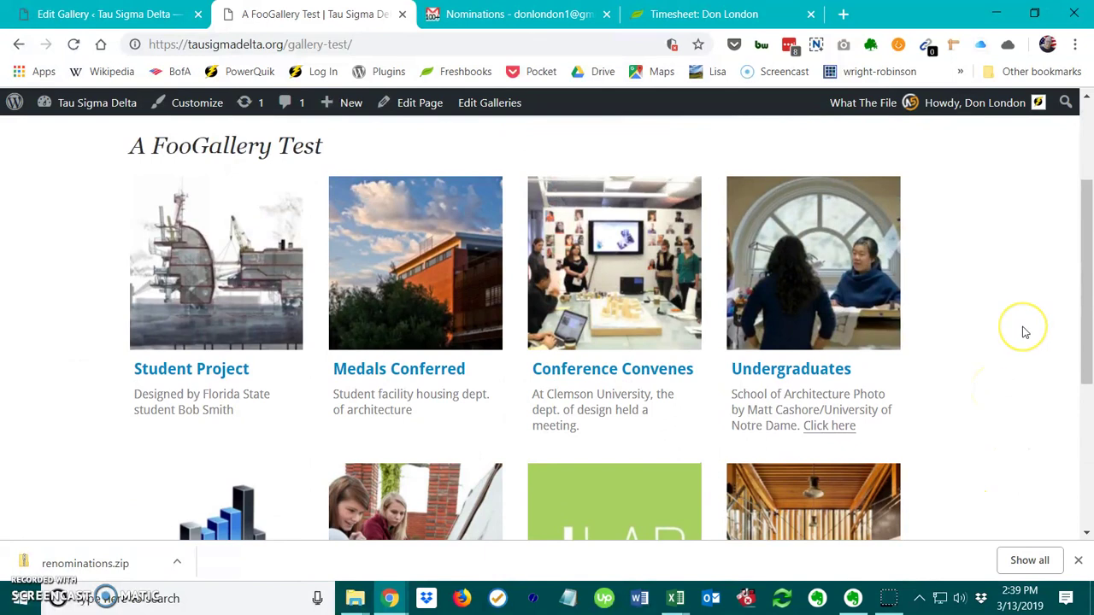
{"action": "scroll", "coordinate": [1024, 333], "scroll_direction": "down", "scroll_amount": 2}
{"action": "scroll", "coordinate": [1017, 332], "scroll_direction": "up", "scroll_amount": 1}
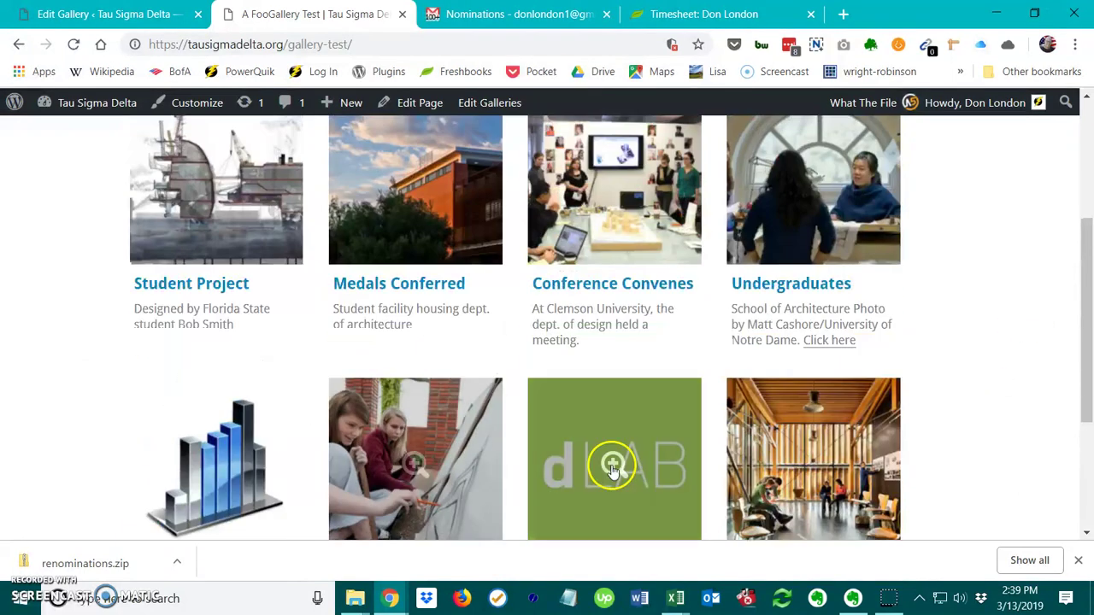
Open the dLAB image in the lightbox and advance through the gallery to the Medals Conferred image.
{"action": "left_click", "coordinate": [620, 475]}
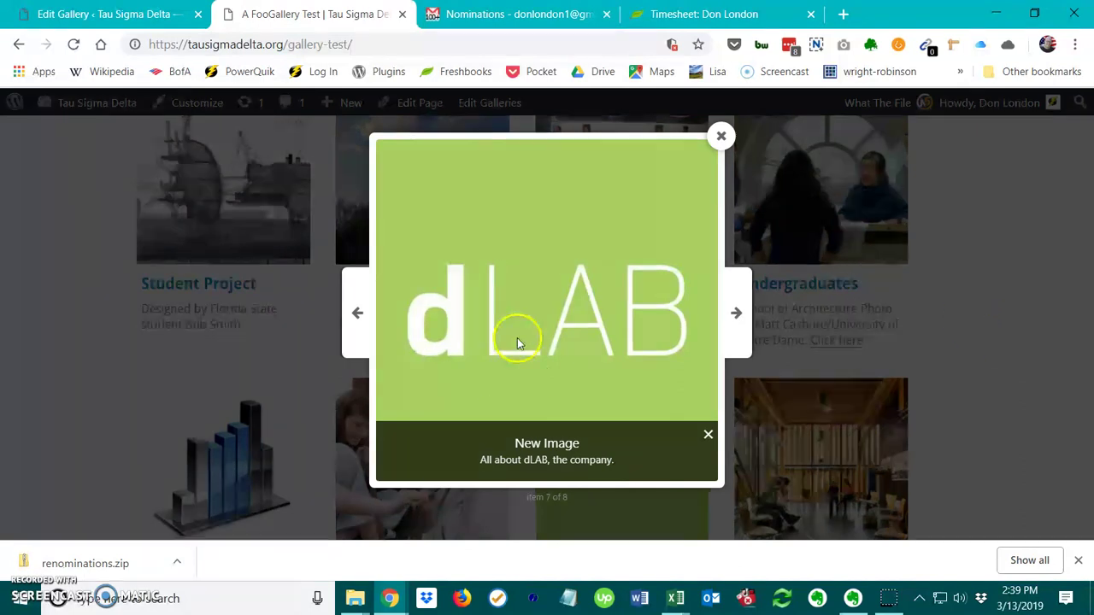
{"action": "left_click", "coordinate": [733, 333]}
{"action": "left_click", "coordinate": [776, 315]}
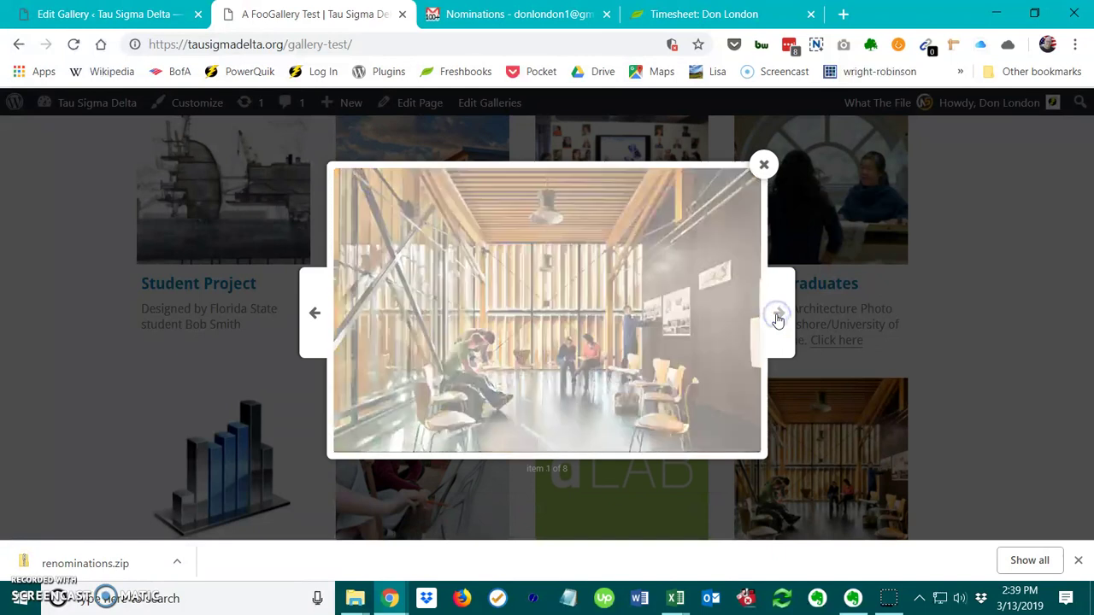
{"action": "left_click", "coordinate": [710, 356]}
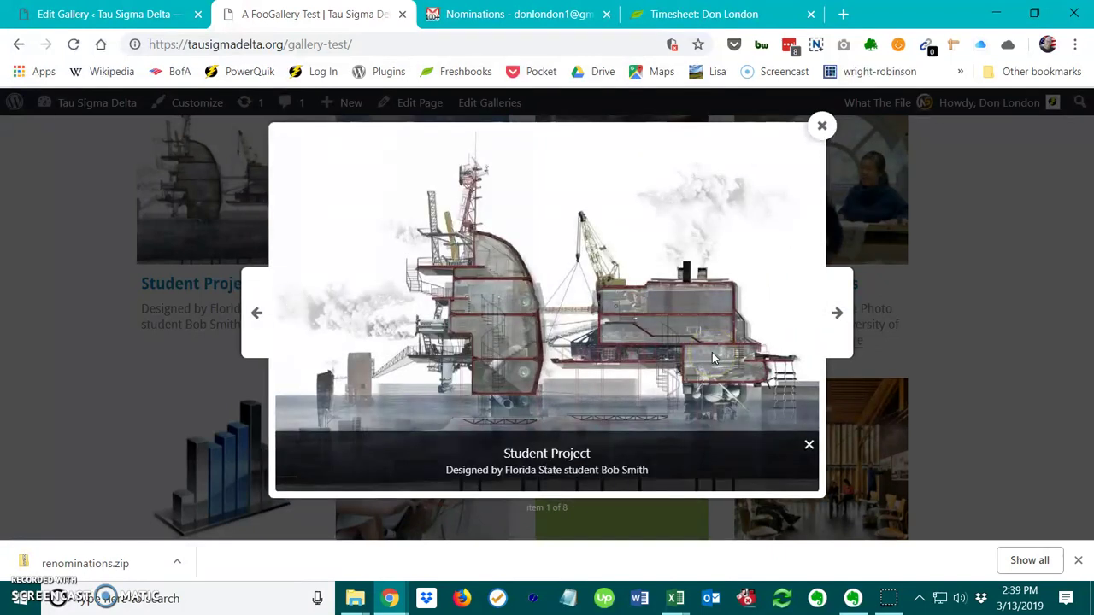
{"action": "left_click", "coordinate": [712, 352]}
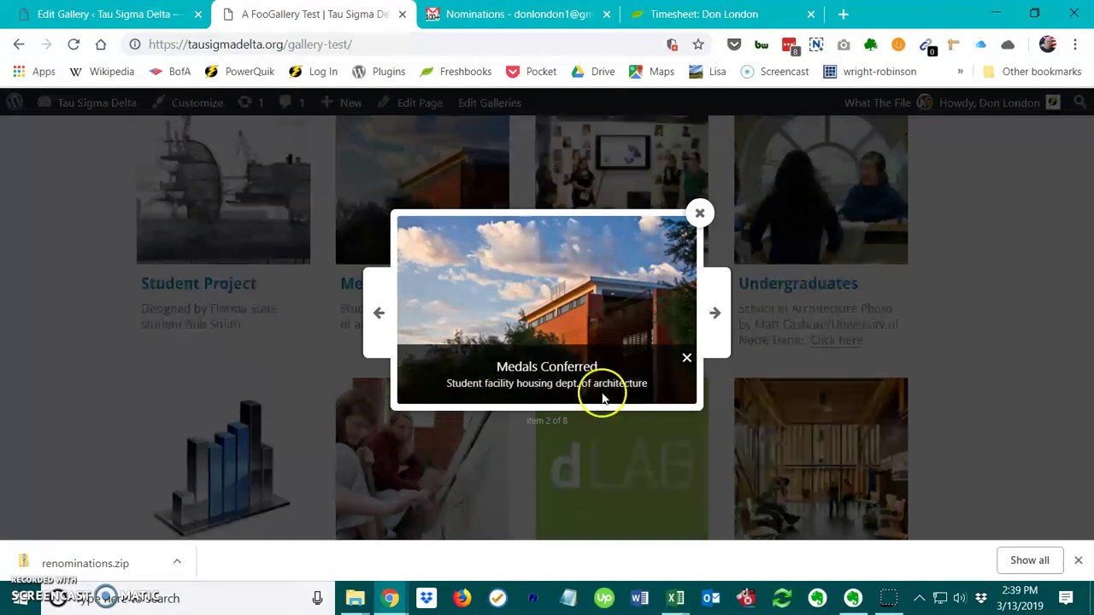
Hide the lightbox caption, advance through the images back to dLAB, and close the lightbox to look over the gallery page.
{"action": "left_click", "coordinate": [686, 359]}
{"action": "left_click", "coordinate": [714, 313]}
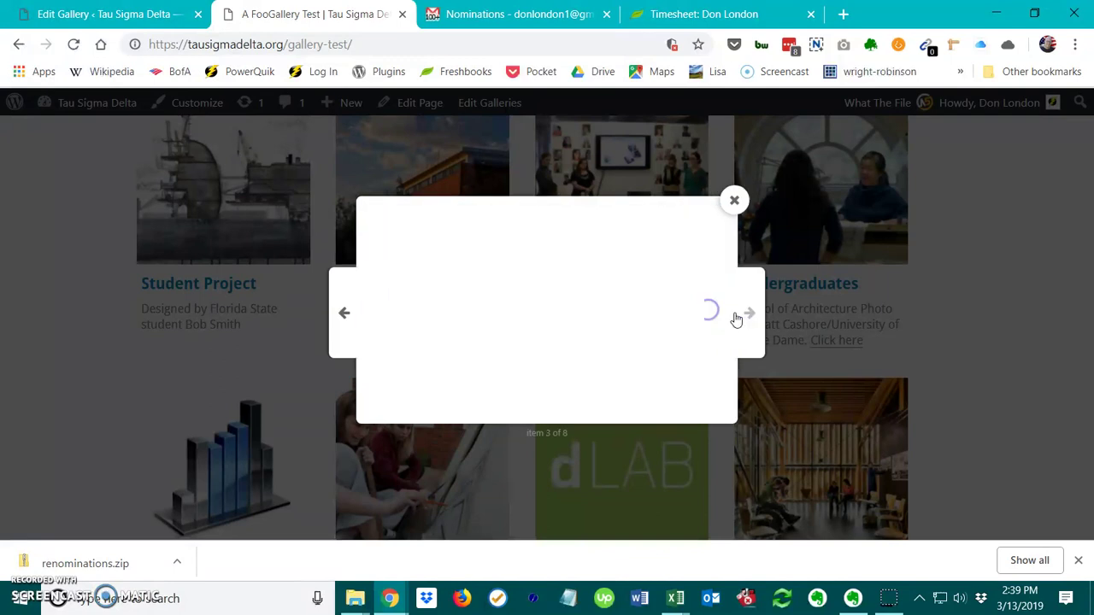
{"action": "left_click", "coordinate": [870, 338]}
{"action": "left_click", "coordinate": [769, 325]}
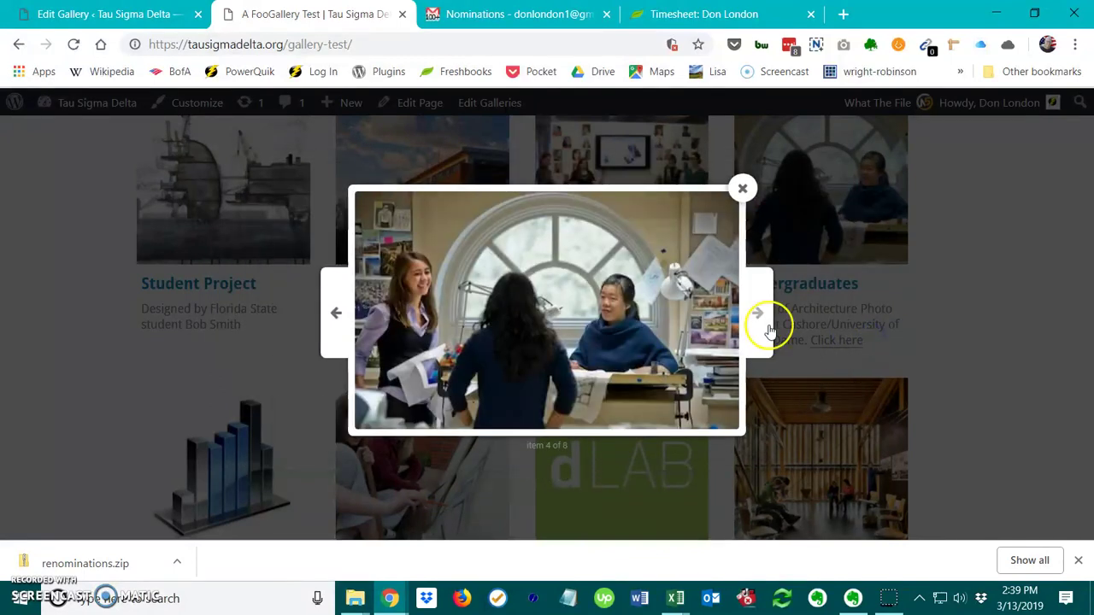
{"action": "left_click", "coordinate": [769, 331]}
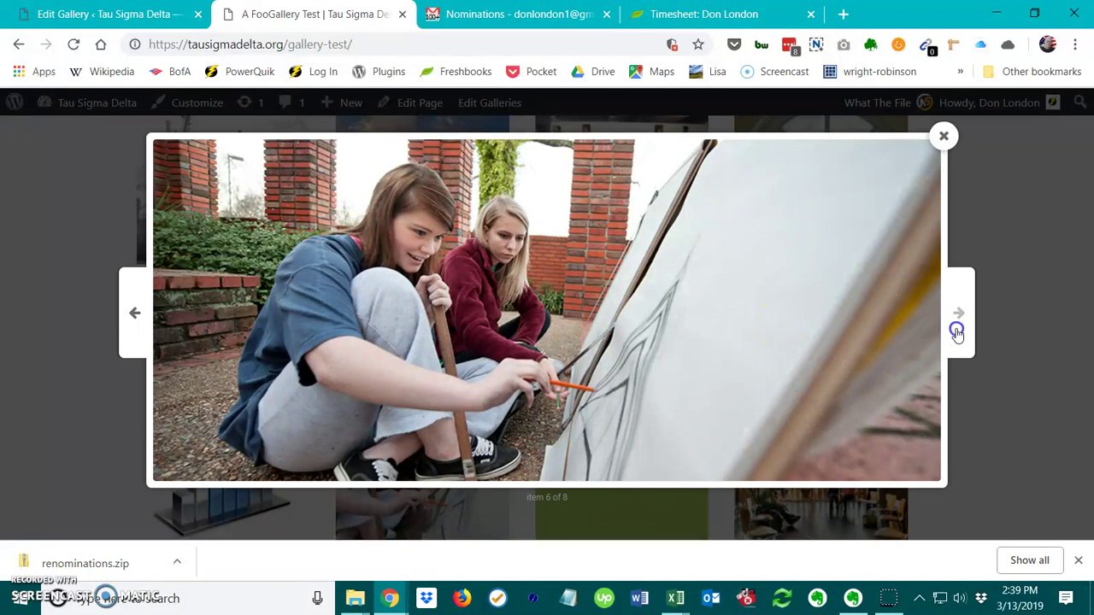
{"action": "left_click", "coordinate": [957, 332]}
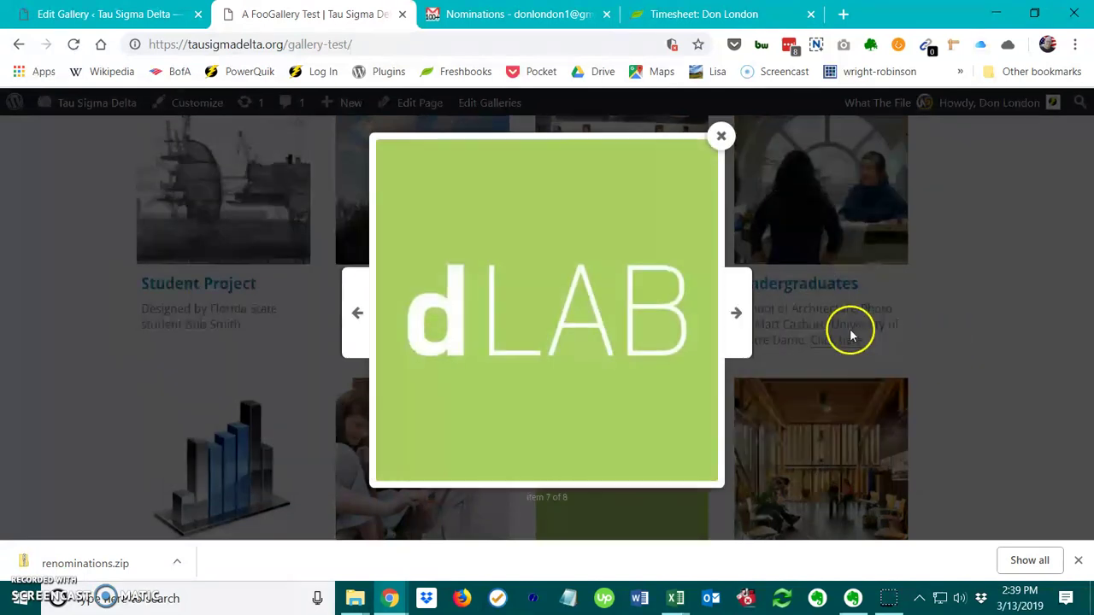
{"action": "left_click", "coordinate": [982, 245]}
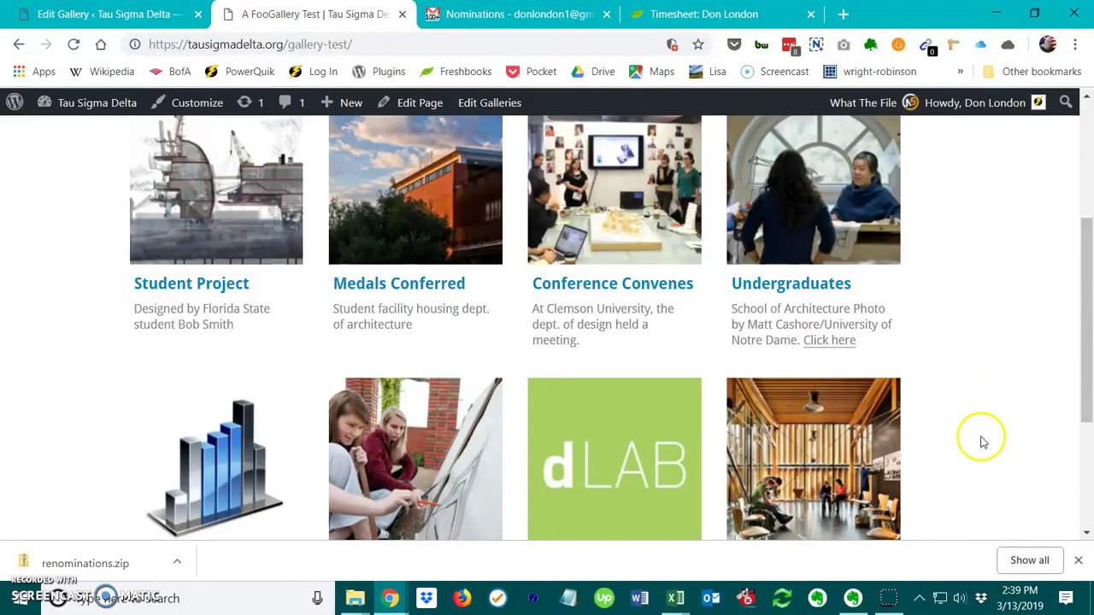
{"action": "scroll", "coordinate": [991, 436], "scroll_direction": "down", "scroll_amount": 3}
{"action": "scroll", "coordinate": [1000, 436], "scroll_direction": "up", "scroll_amount": 5}
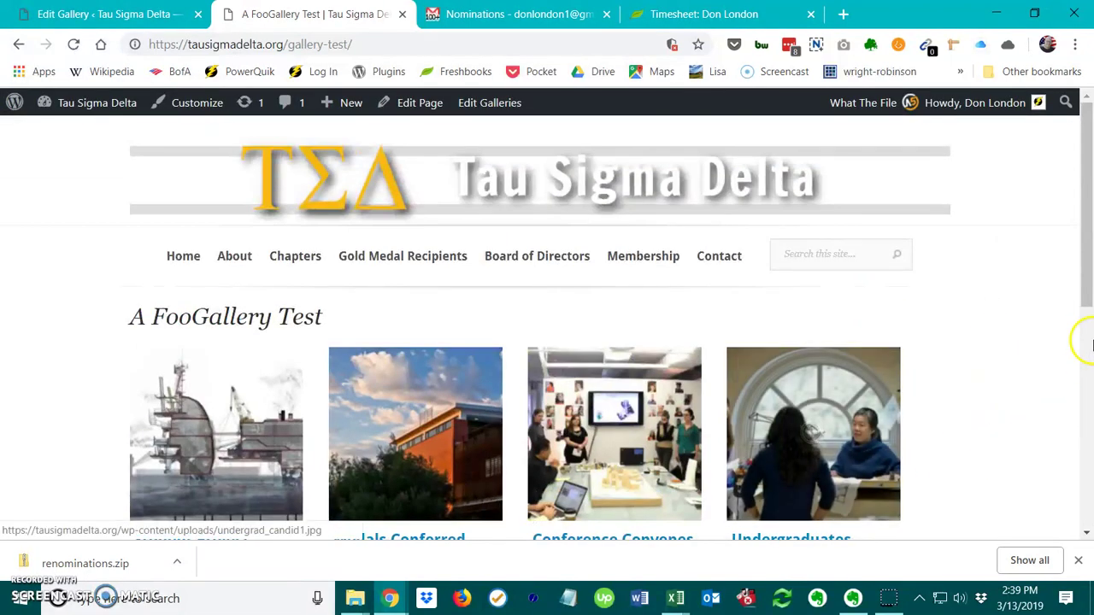
{"action": "scroll", "coordinate": [1085, 332], "scroll_direction": "down", "scroll_amount": 3}
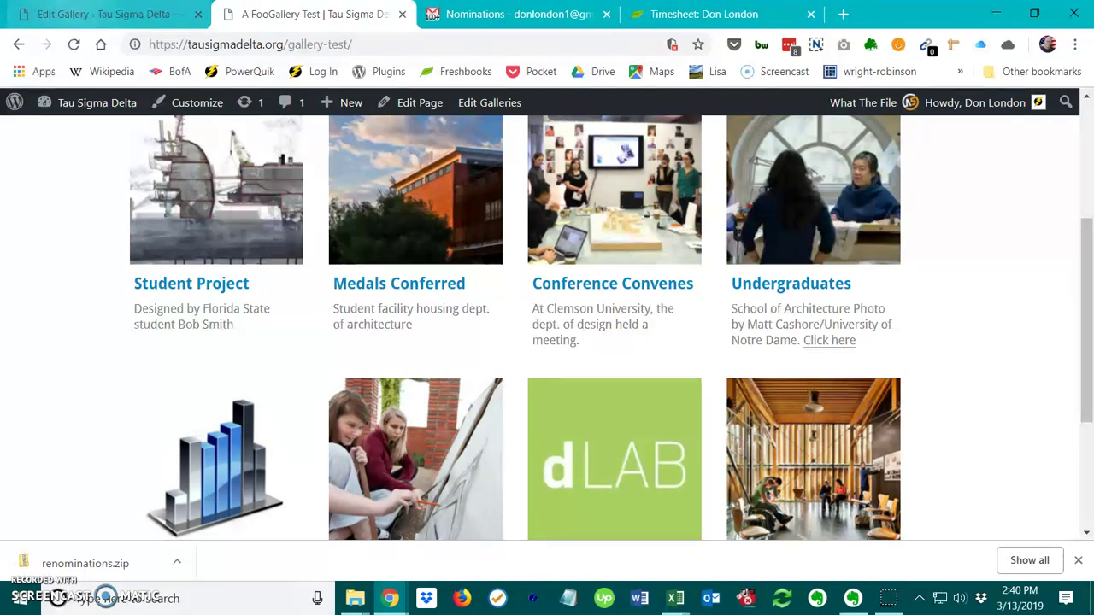
Return to the WordPress admin and open the A FooGallery Test page for editing from the list of all pages.
{"action": "left_click", "coordinate": [110, 14]}
{"action": "scroll", "coordinate": [541, 368], "scroll_direction": "down", "scroll_amount": 1}
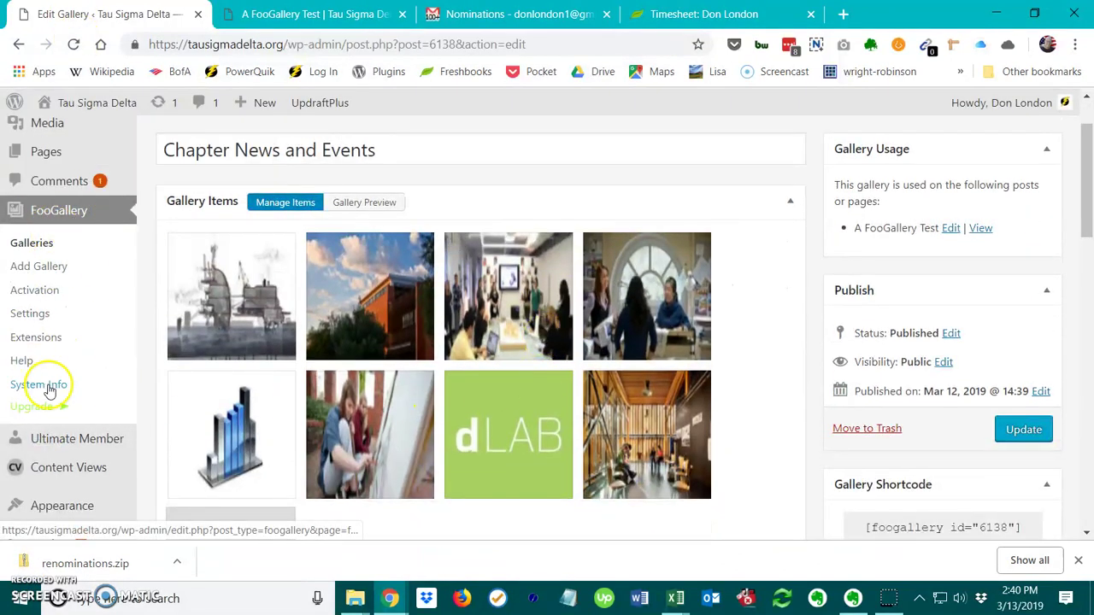
{"action": "scroll", "coordinate": [47, 388], "scroll_direction": "up", "scroll_amount": 1}
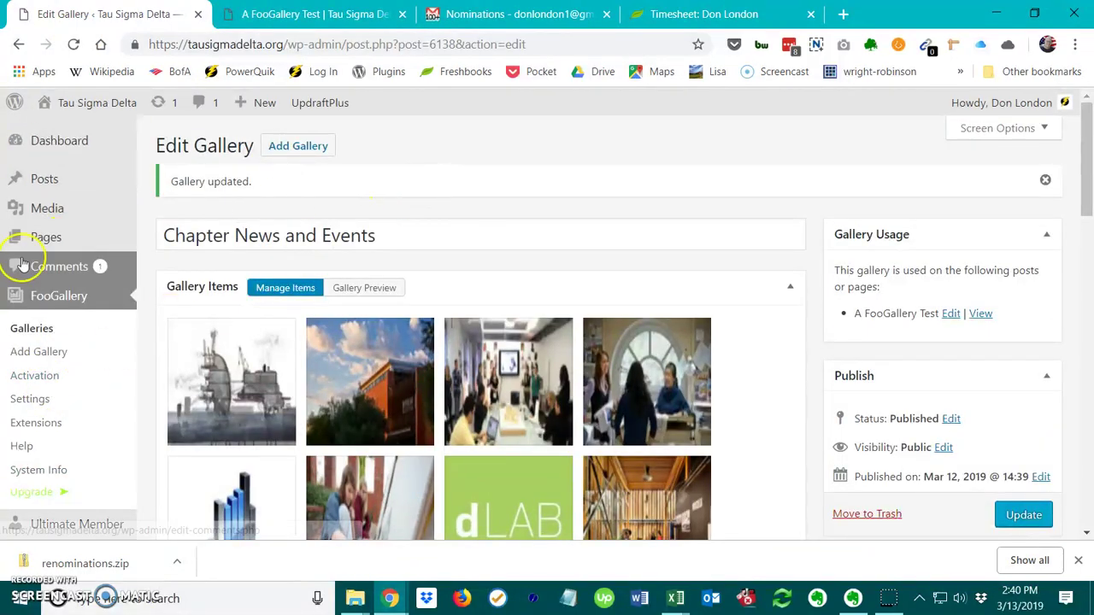
{"action": "mouse_move", "coordinate": [65, 248]}
{"action": "left_click", "coordinate": [157, 242]}
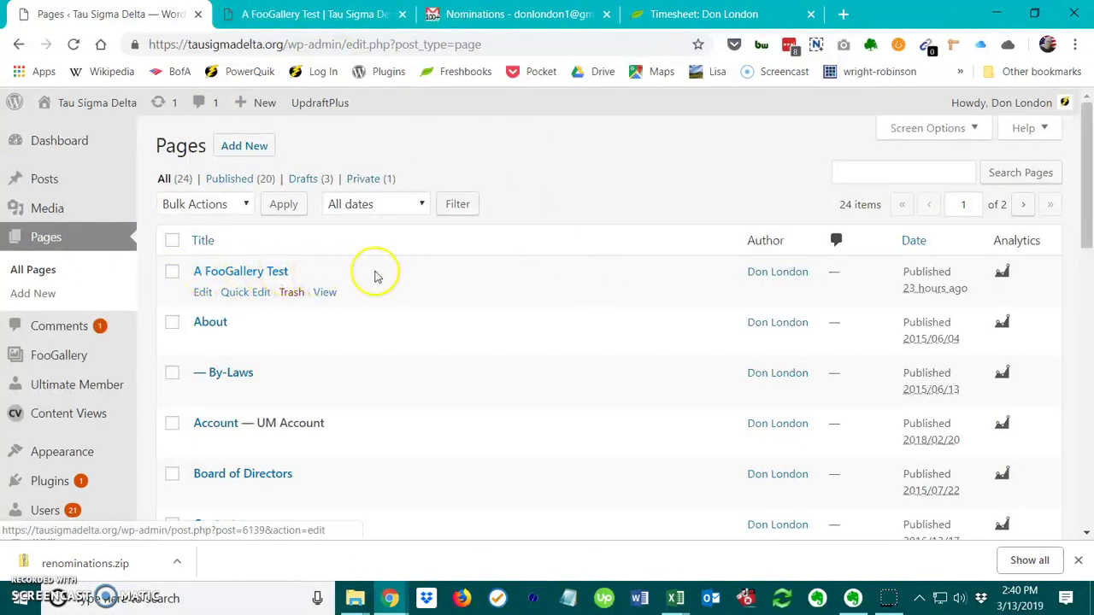
{"action": "left_click", "coordinate": [265, 273]}
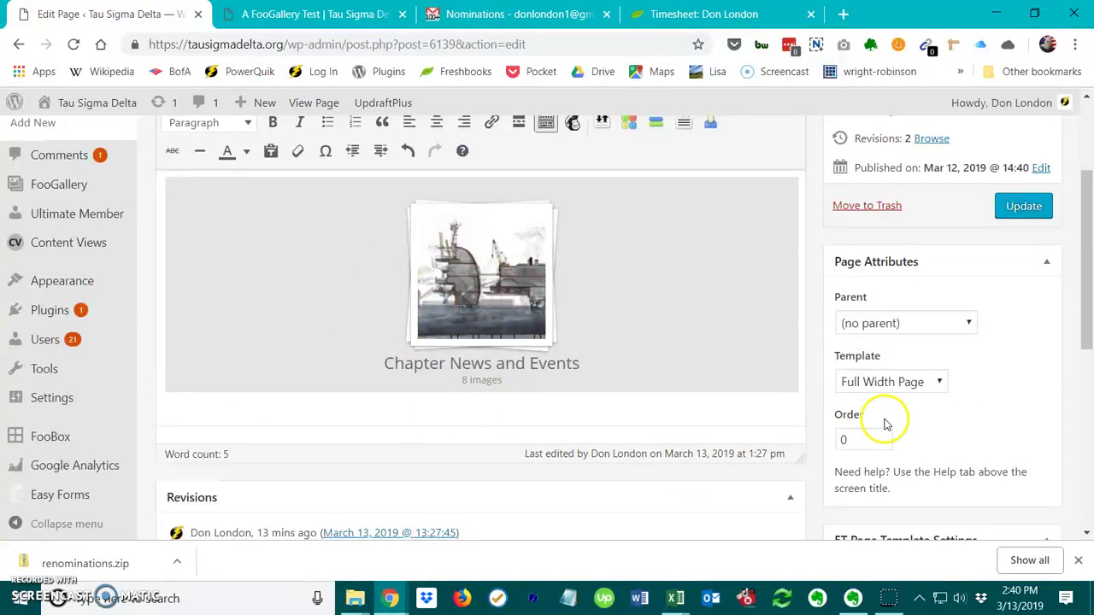
Open the embedded Chapter News and Events gallery for editing from the page's content and look over its items.
{"action": "scroll", "coordinate": [883, 420], "scroll_direction": "up", "scroll_amount": 3}
{"action": "scroll", "coordinate": [883, 415], "scroll_direction": "down", "scroll_amount": 1}
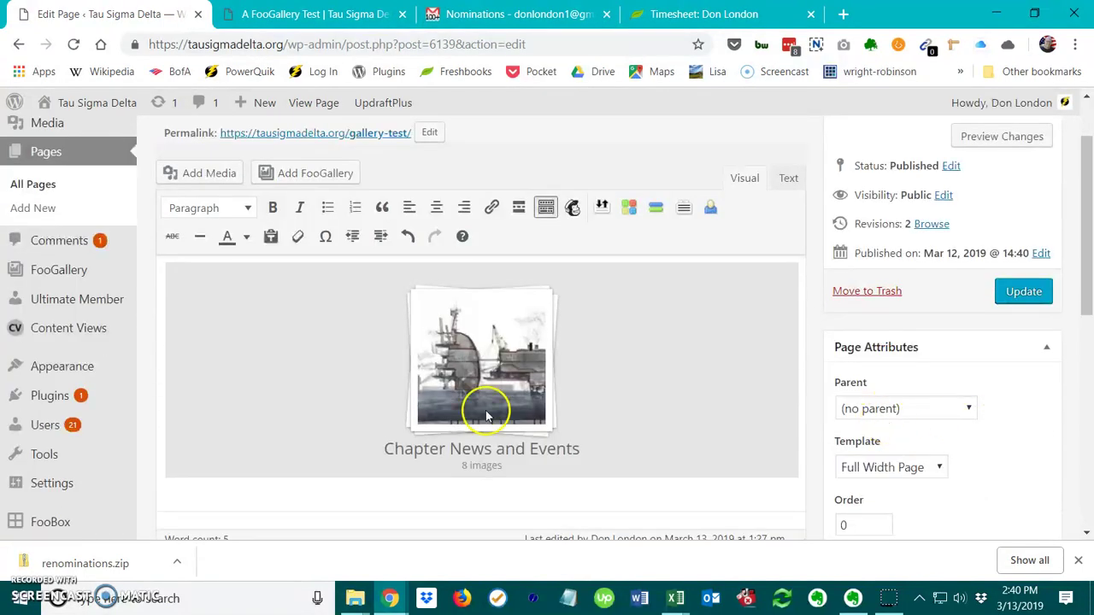
{"action": "left_click", "coordinate": [485, 416]}
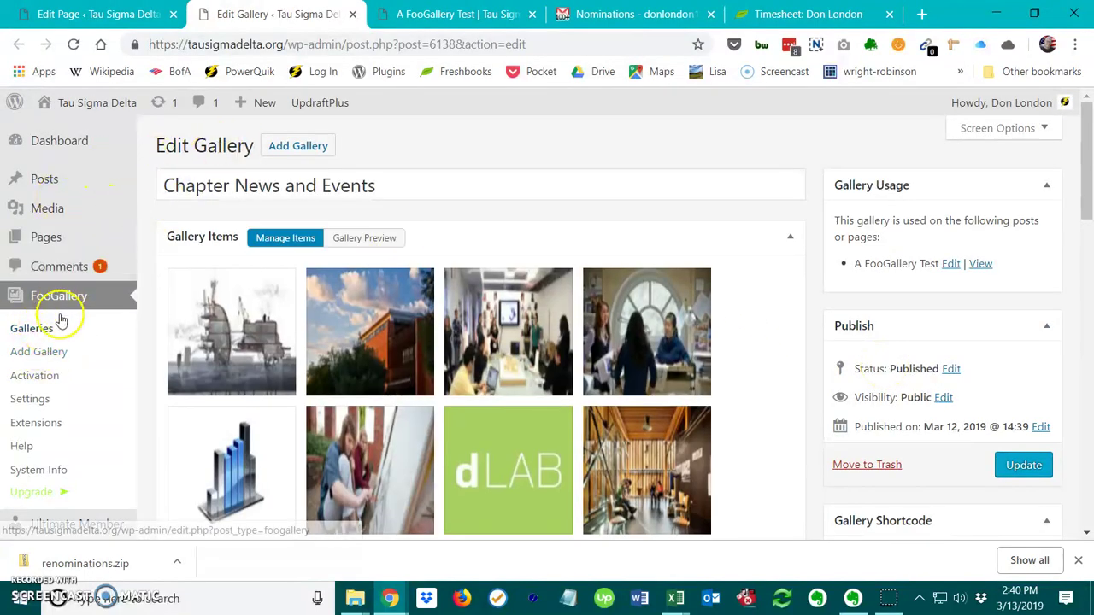
{"action": "scroll", "coordinate": [757, 354], "scroll_direction": "down", "scroll_amount": 1}
{"action": "scroll", "coordinate": [757, 354], "scroll_direction": "up", "scroll_amount": 1}
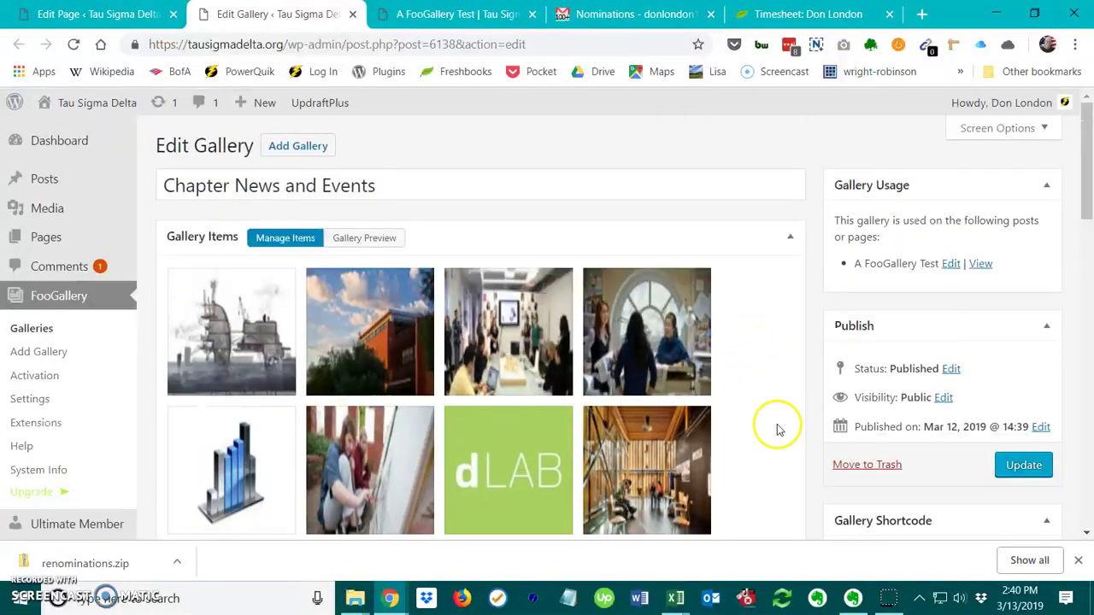